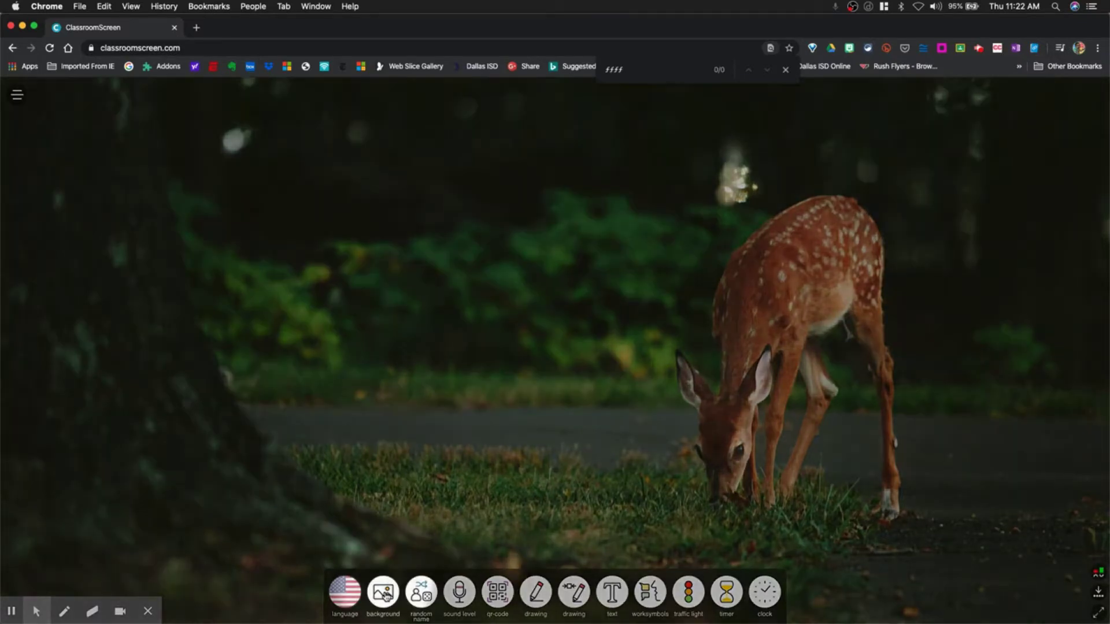
- Swap the deer photo for the green chalkboard background, then open and close the language list
{"action": "left_click", "coordinate": [384, 593]}
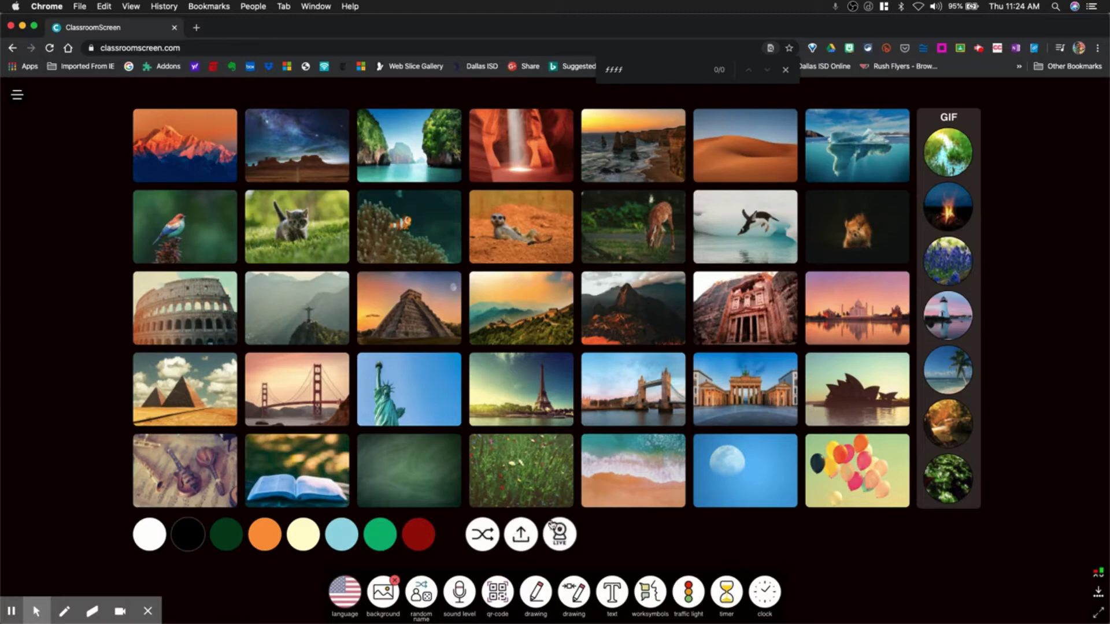
{"action": "left_click", "coordinate": [412, 480]}
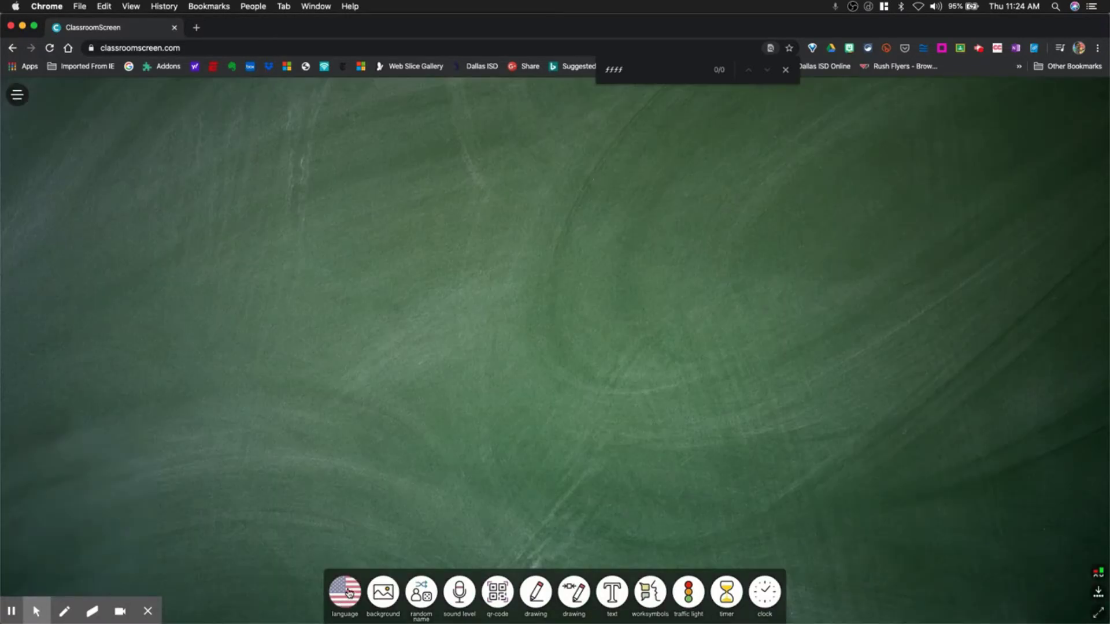
{"action": "left_click", "coordinate": [348, 592]}
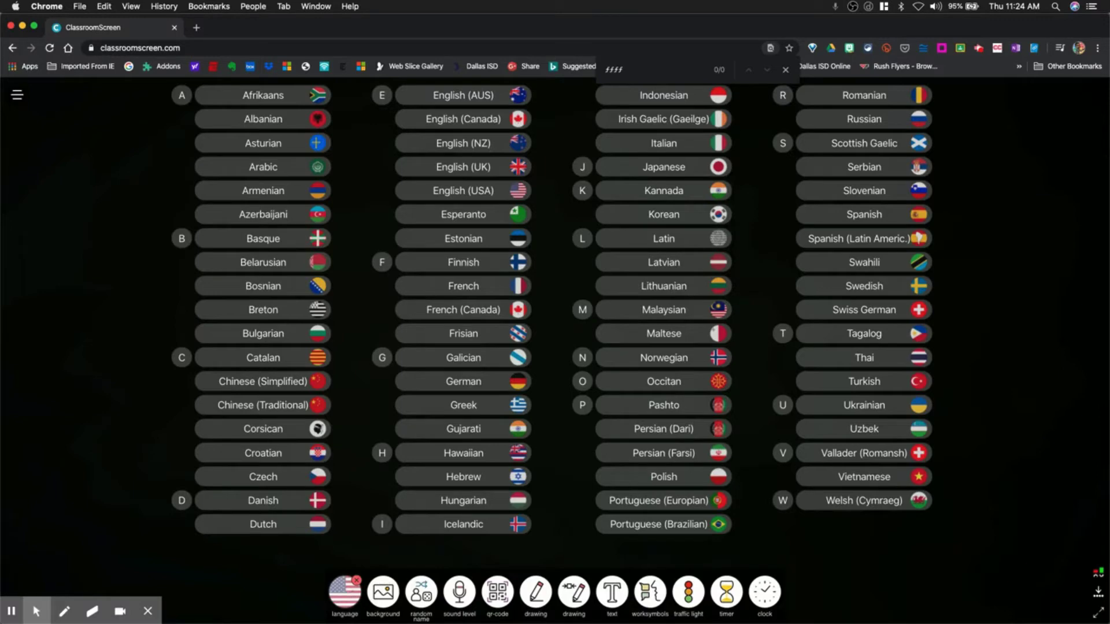
{"action": "left_click", "coordinate": [357, 580]}
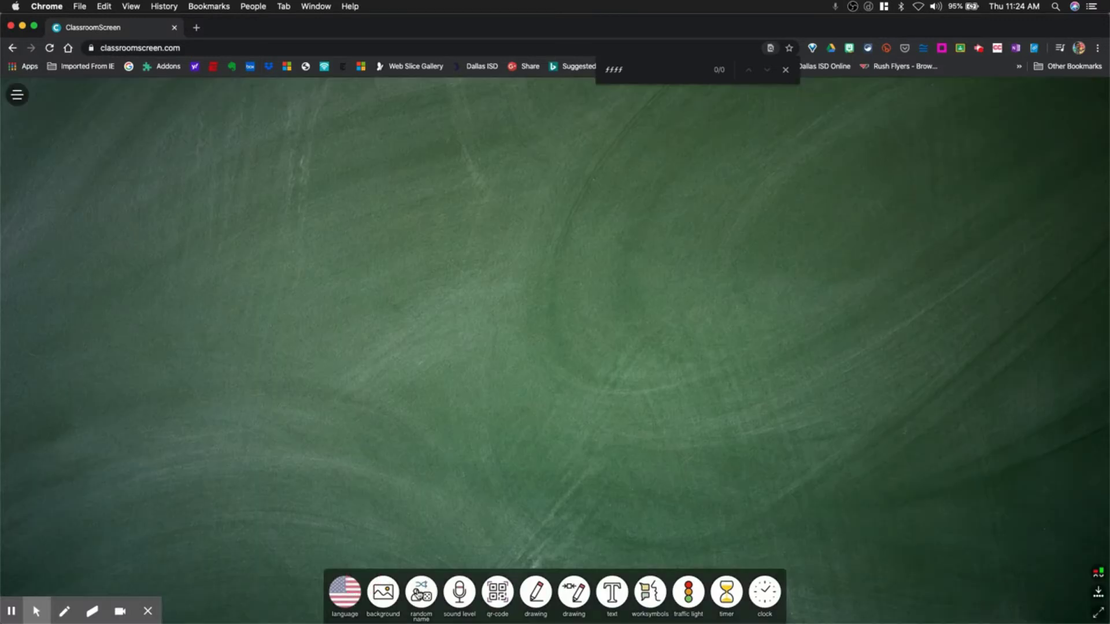
- Add a random name picker, draw three random student names, then add a second empty picker
{"action": "left_click", "coordinate": [421, 590]}
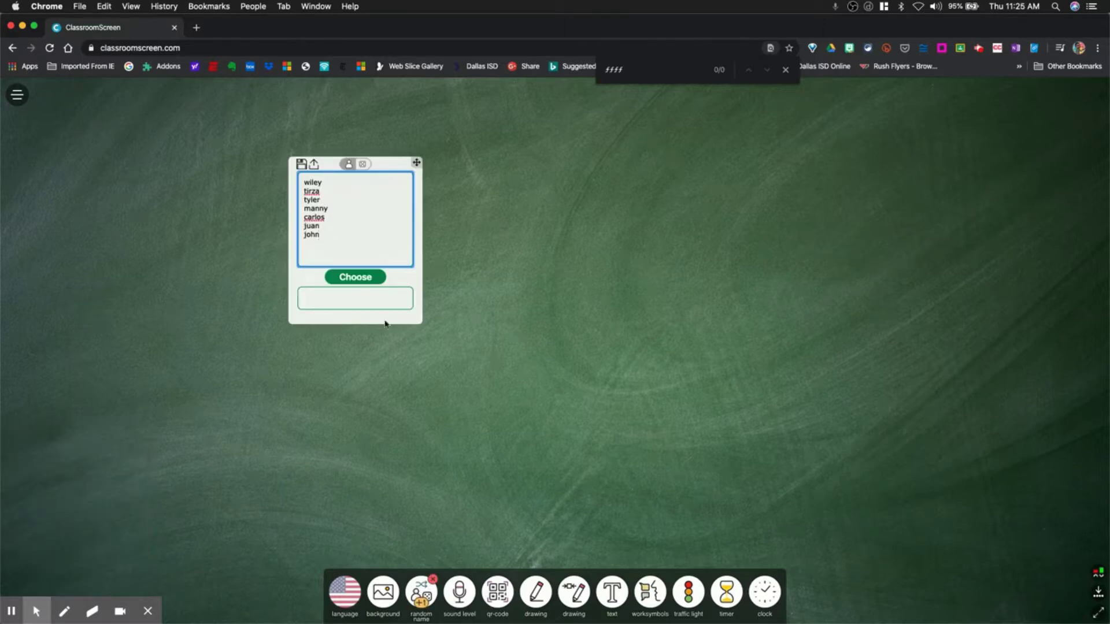
{"action": "left_click", "coordinate": [366, 283]}
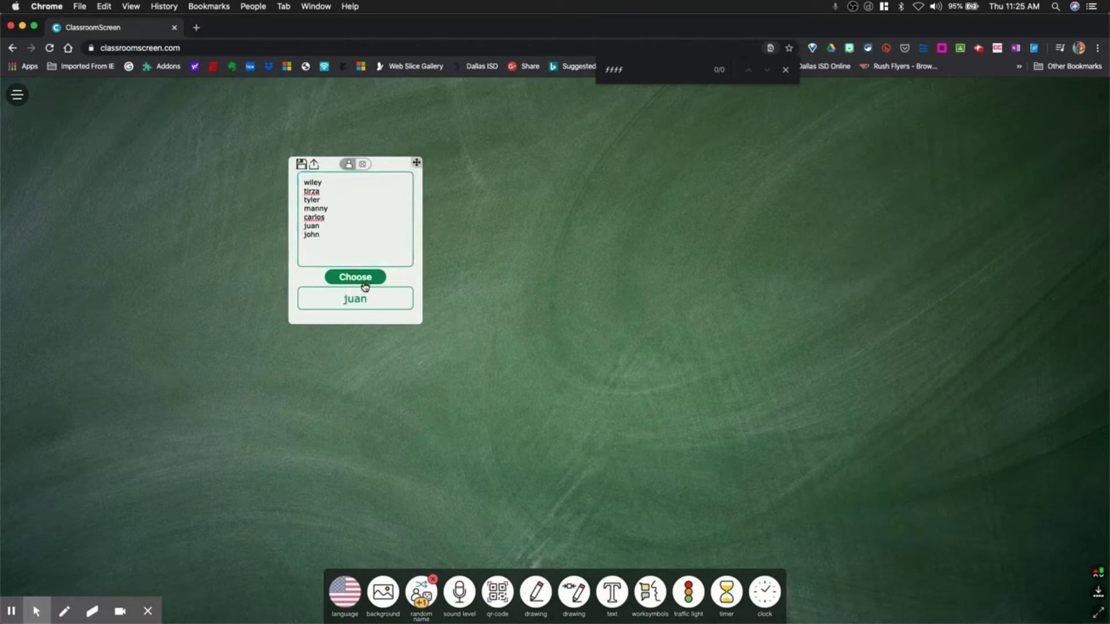
{"action": "left_click", "coordinate": [365, 283]}
{"action": "left_click", "coordinate": [365, 283]}
{"action": "key", "text": "alt+f"}
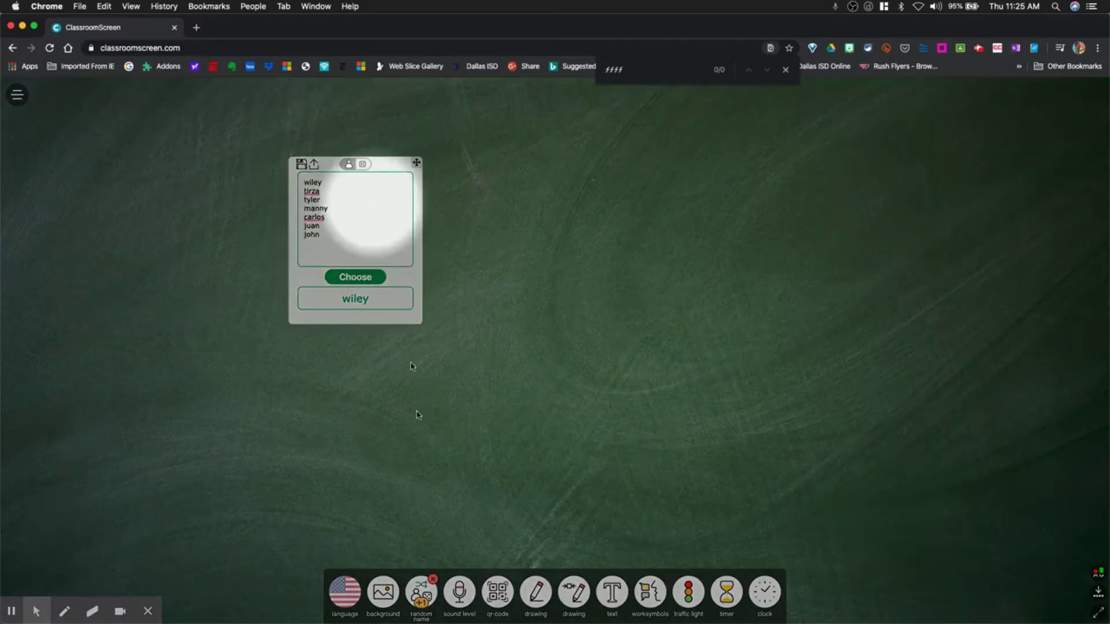
{"action": "left_click", "coordinate": [425, 604]}
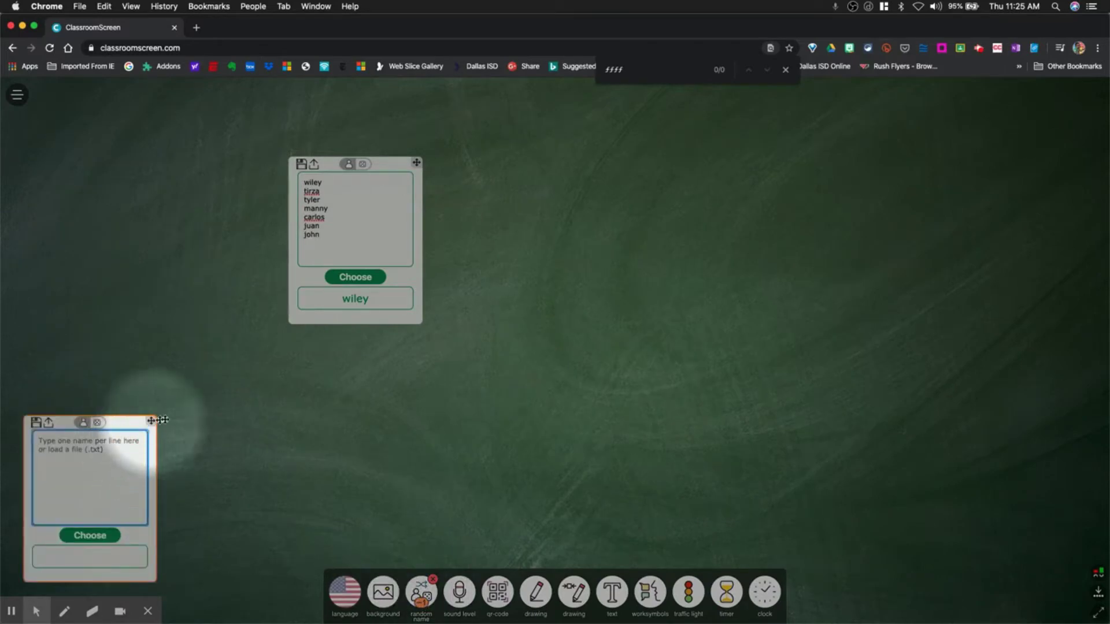
- Move the new widget, switch it to dice, and roll one, two, then three dice
{"action": "left_click_drag", "start_coordinate": [133, 424], "coordinate": [465, 192]}
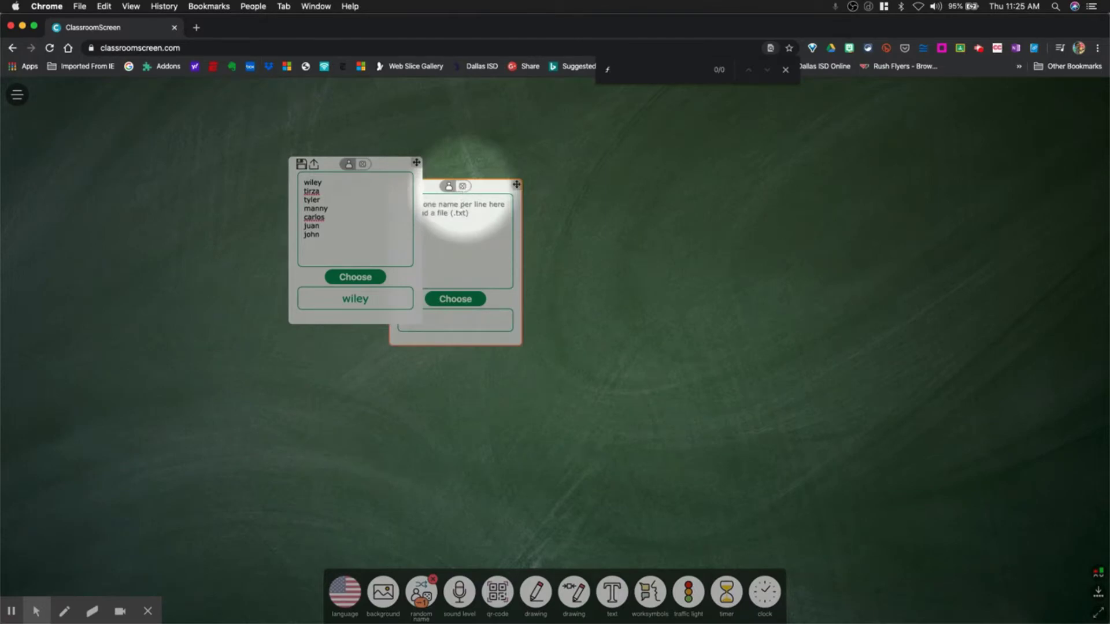
{"action": "left_click", "coordinate": [462, 186]}
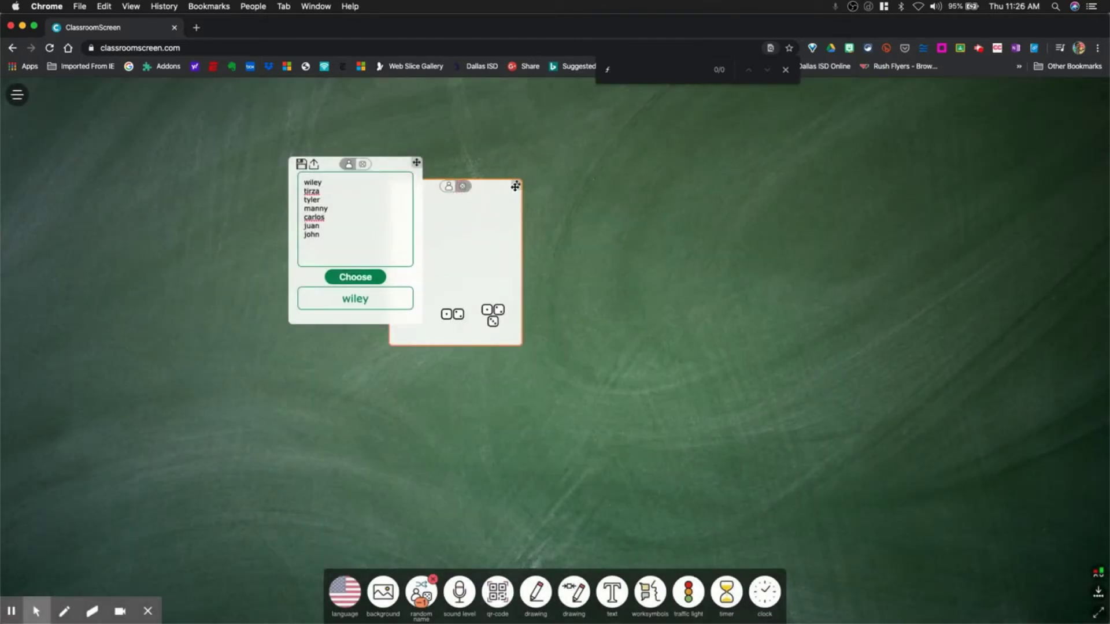
{"action": "left_click", "coordinate": [517, 186]}
{"action": "left_click_drag", "start_coordinate": [517, 186], "coordinate": [590, 151]}
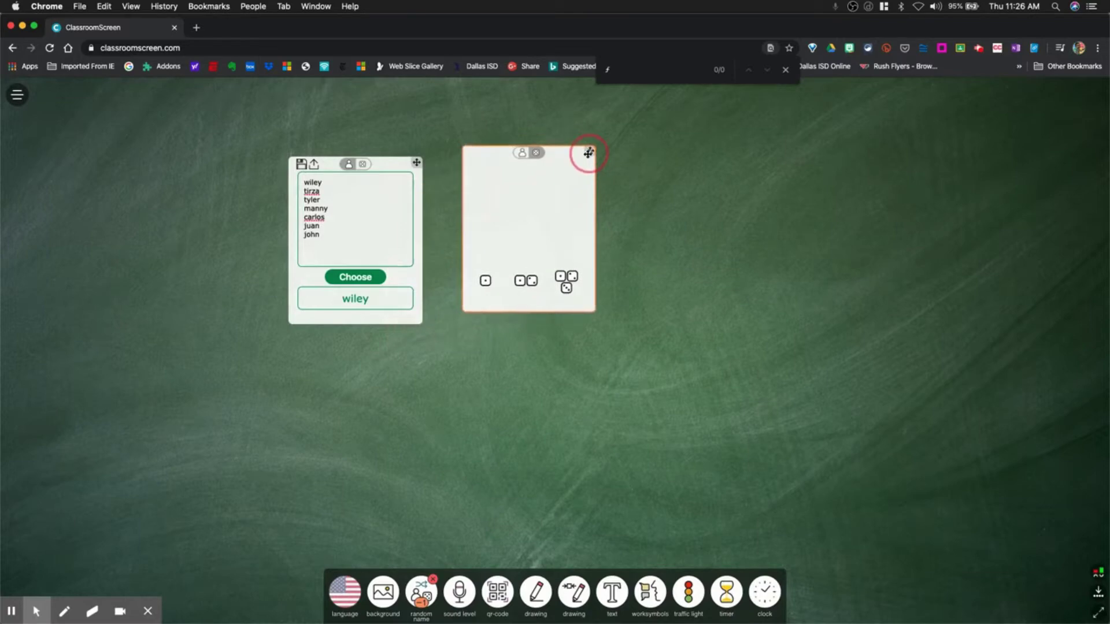
{"action": "left_click", "coordinate": [485, 285]}
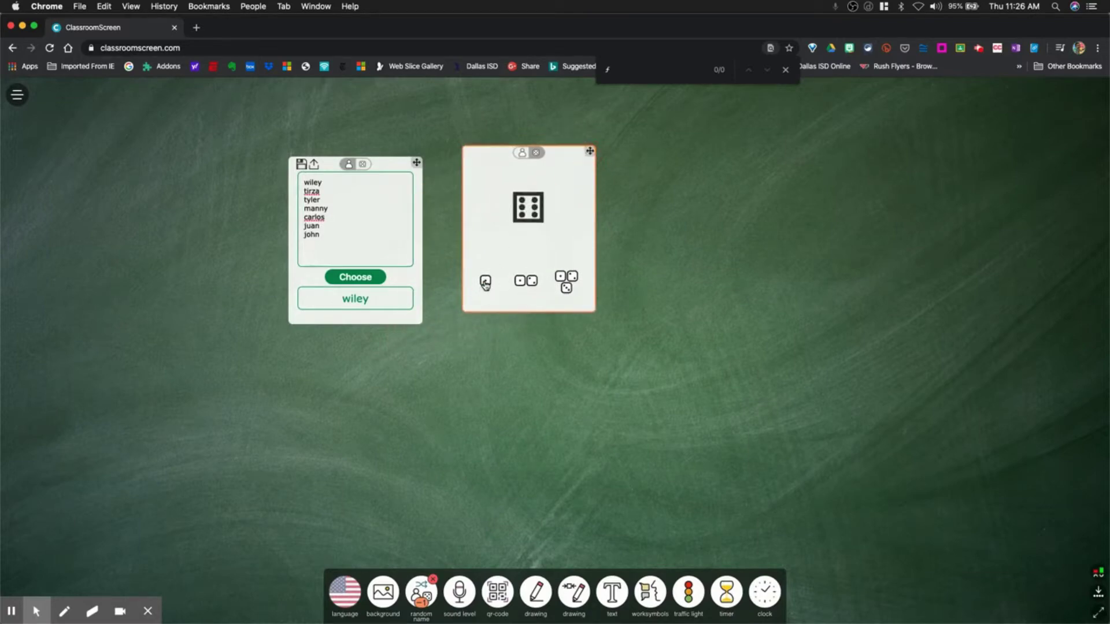
{"action": "left_click", "coordinate": [533, 282]}
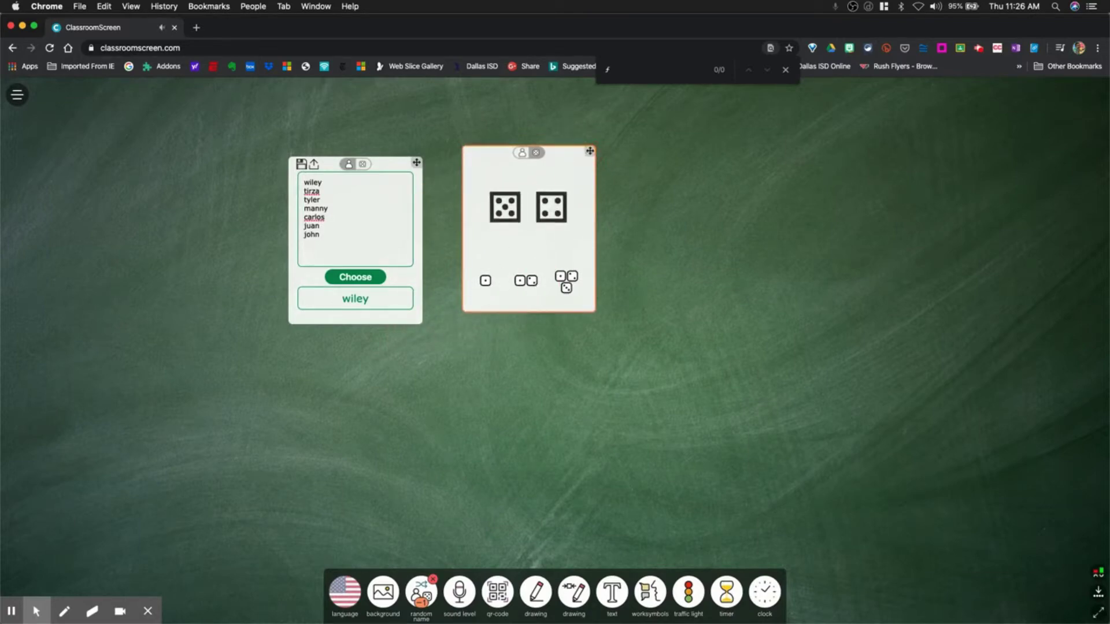
{"action": "left_click", "coordinate": [561, 280]}
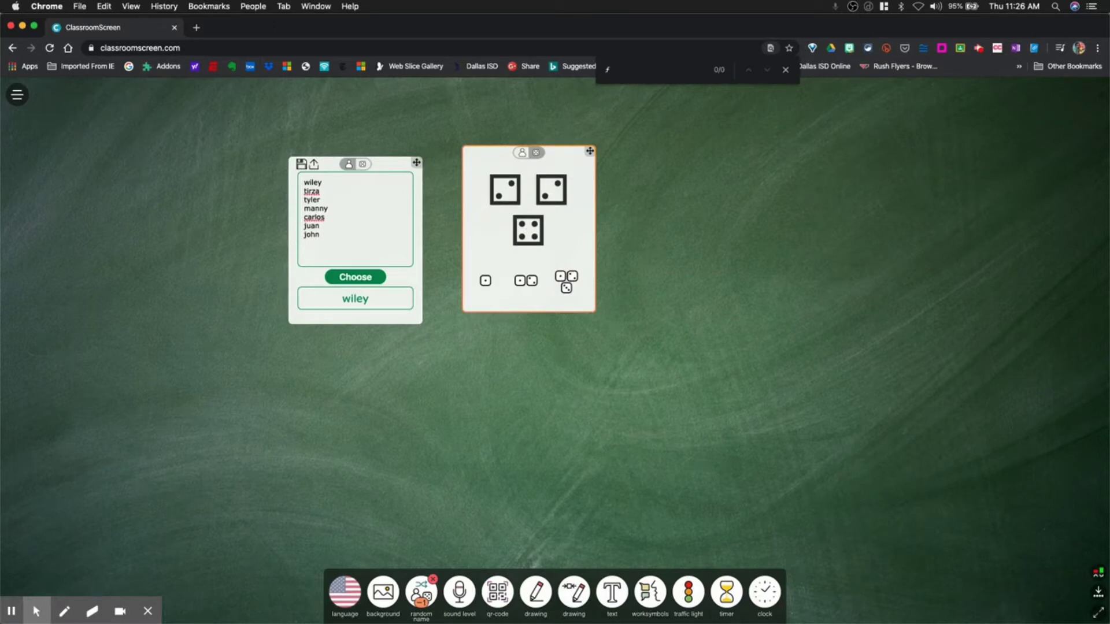
- Remove the dice and name picker, then start a sound-level meter and nudge it right
{"action": "left_click", "coordinate": [424, 600]}
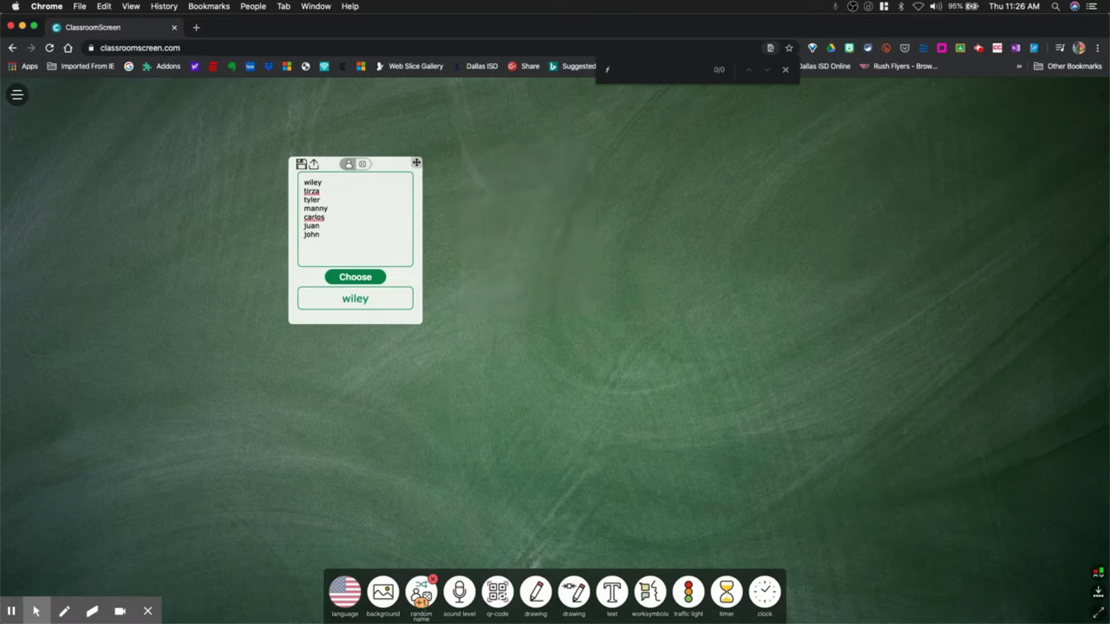
{"action": "left_click", "coordinate": [433, 579]}
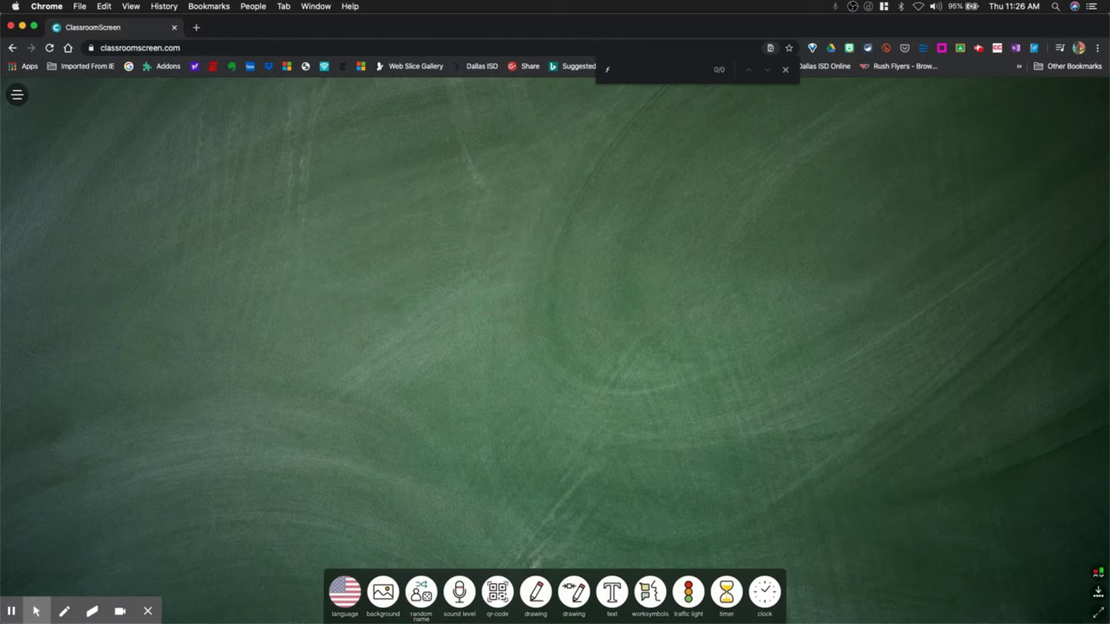
{"action": "left_click", "coordinate": [460, 593]}
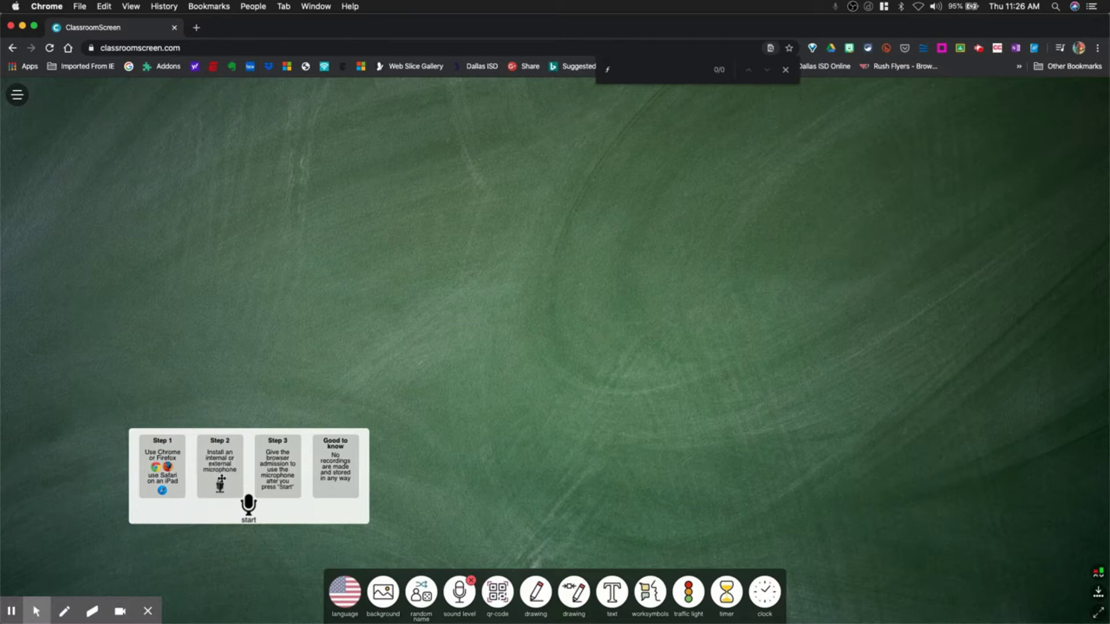
{"action": "left_click", "coordinate": [222, 479]}
{"action": "left_click", "coordinate": [248, 505]}
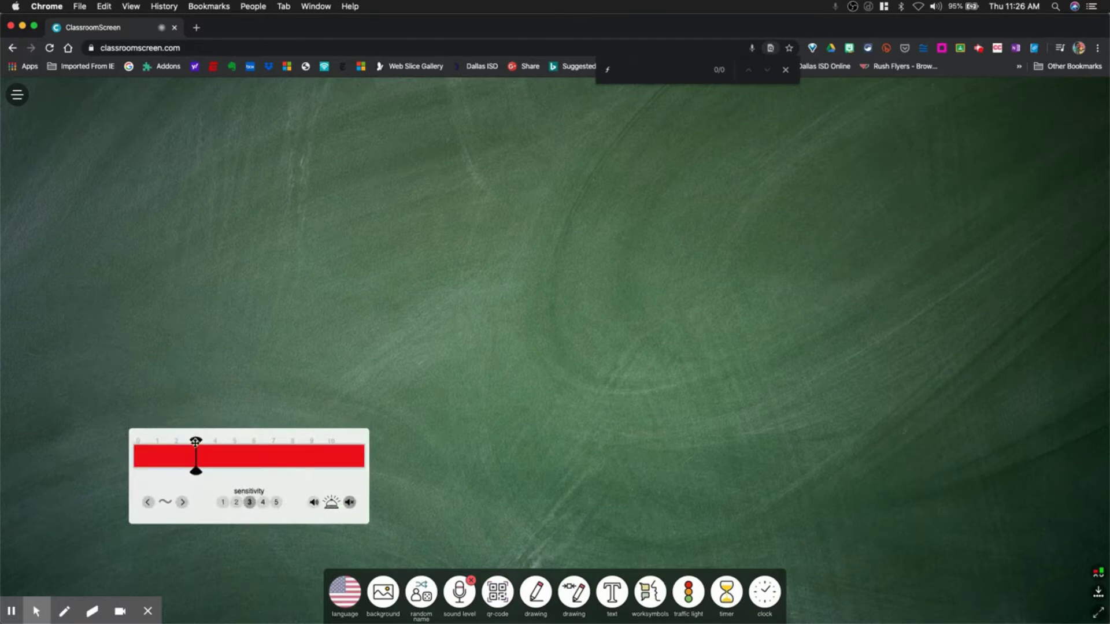
{"action": "left_click_drag", "start_coordinate": [195, 441], "coordinate": [224, 442]}
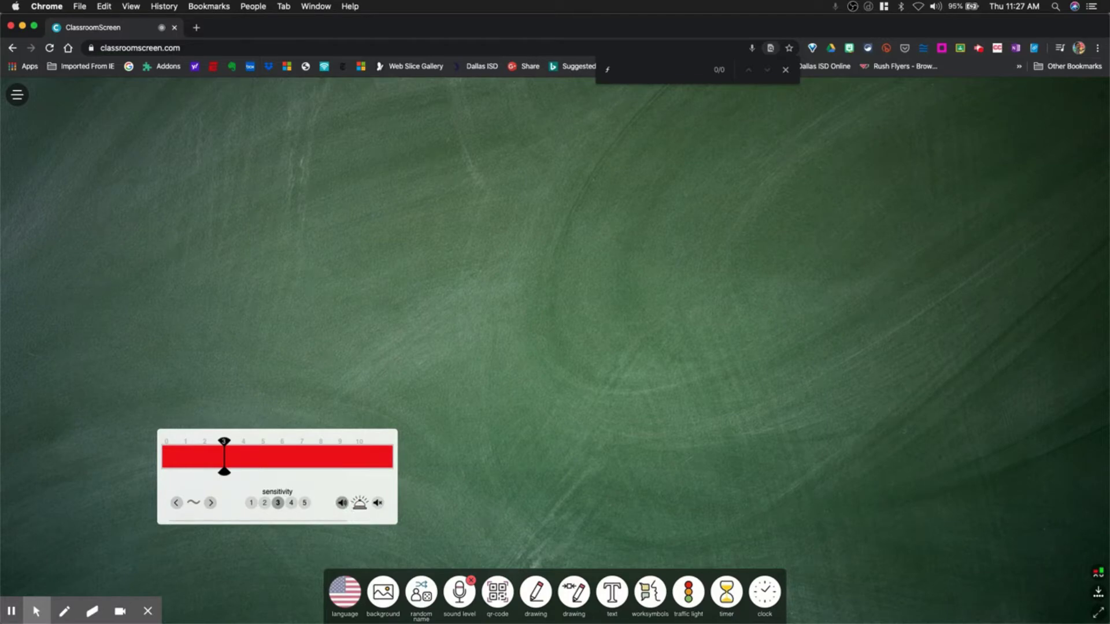
- Close the sound meter and add an enlarged QR code for WileyBrazier.com near the top
{"action": "left_click", "coordinate": [470, 583]}
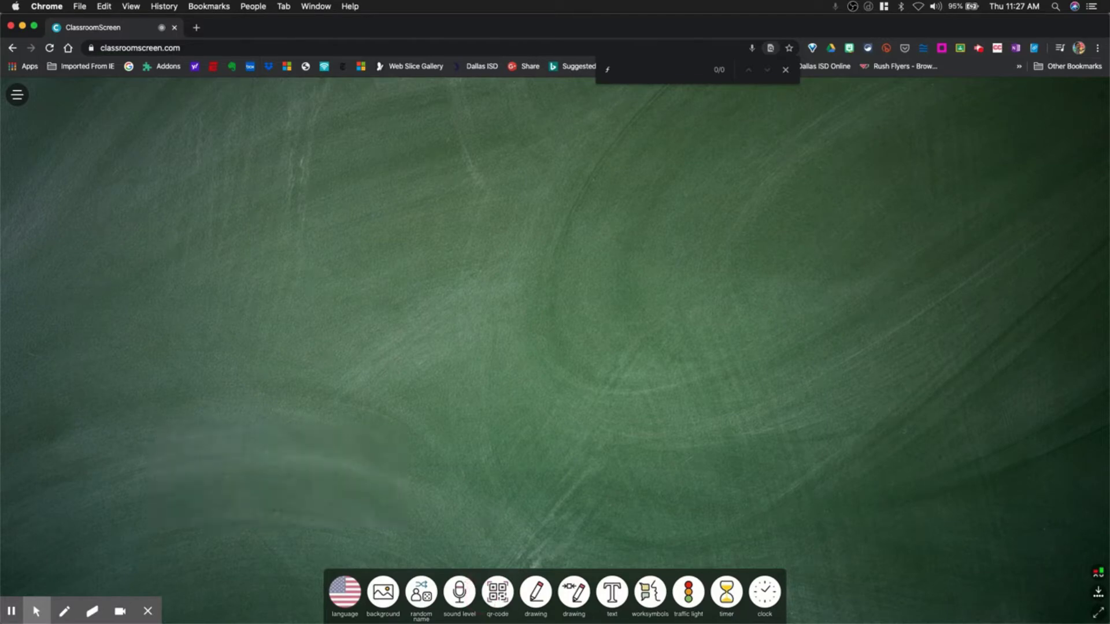
{"action": "left_click", "coordinate": [500, 595]}
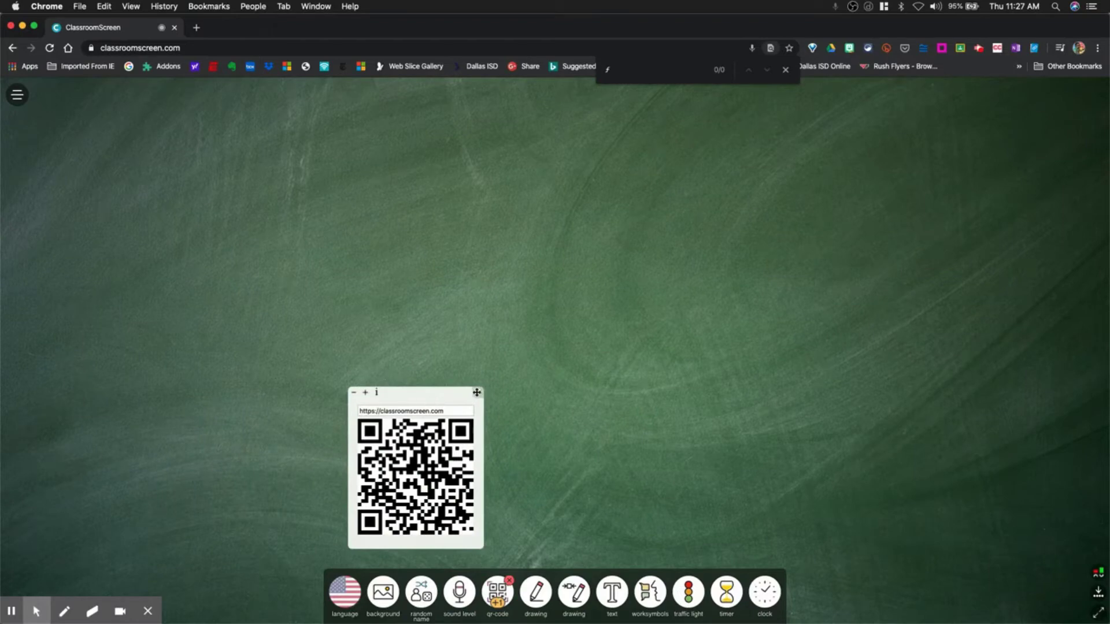
{"action": "left_click_drag", "start_coordinate": [477, 393], "coordinate": [349, 248]}
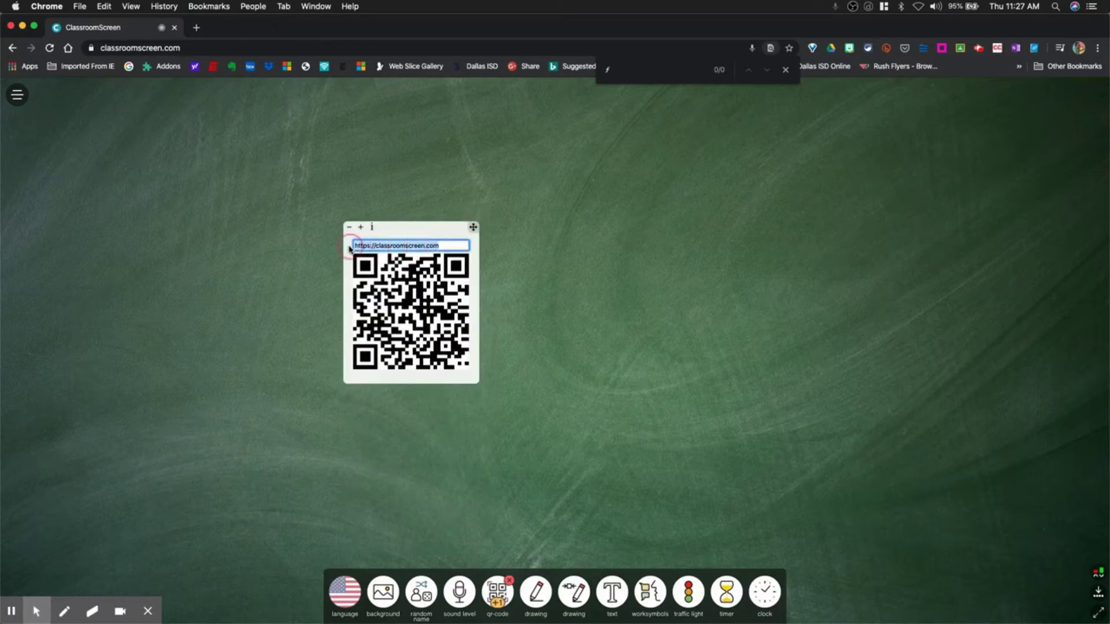
{"action": "type", "text": "WileyBrazier.com"}
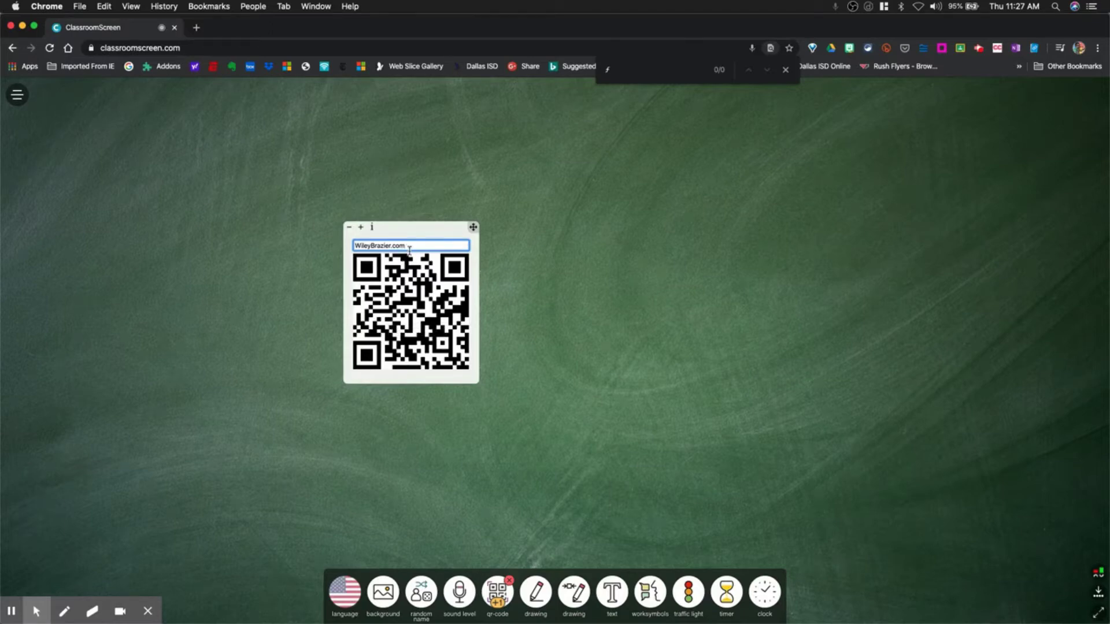
{"action": "left_click", "coordinate": [363, 230]}
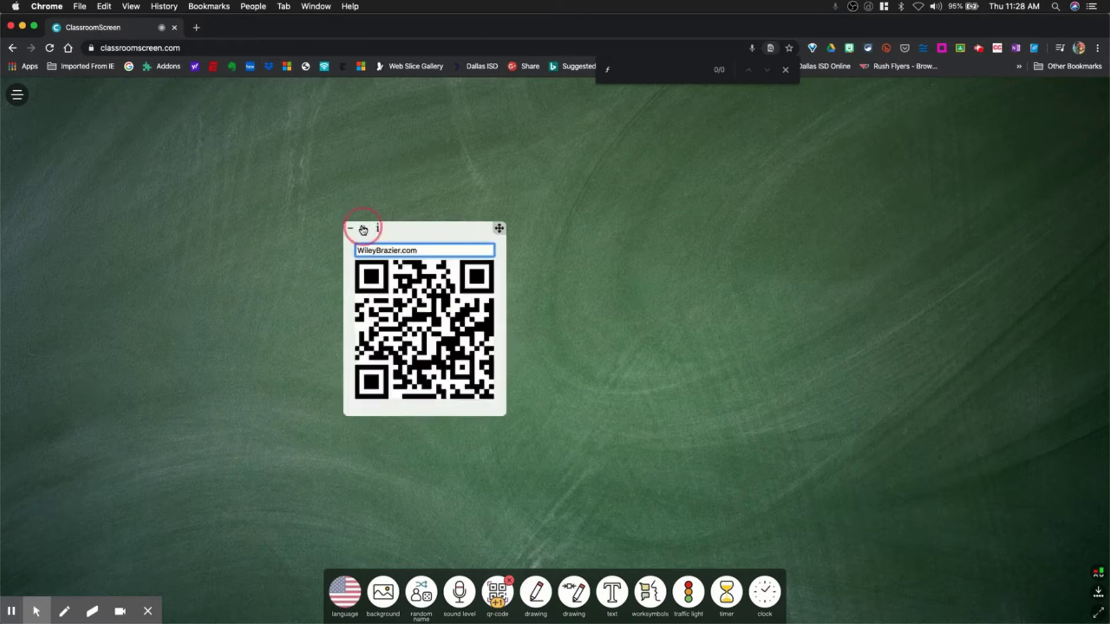
{"action": "left_click", "coordinate": [365, 230]}
{"action": "left_click", "coordinate": [370, 232]}
{"action": "left_click", "coordinate": [373, 233]}
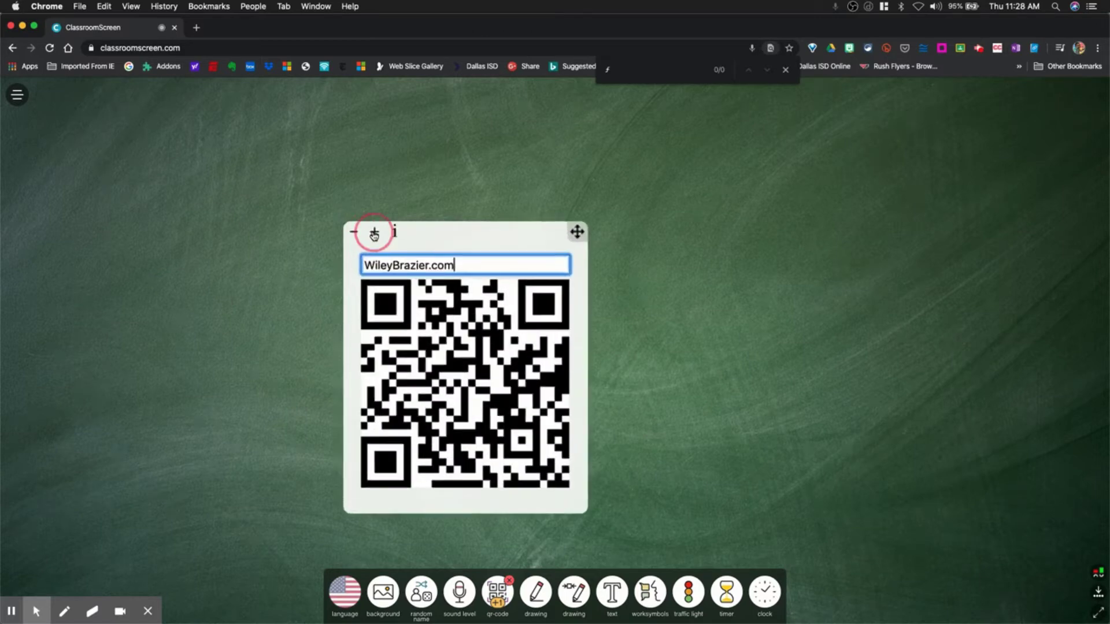
{"action": "left_click", "coordinate": [374, 232]}
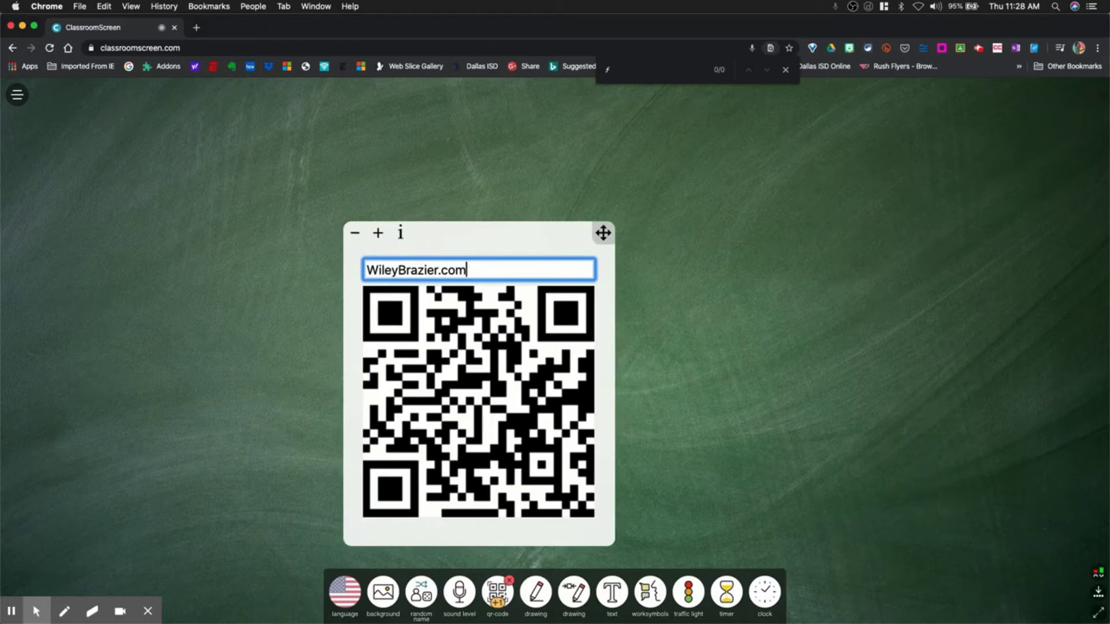
- Add a second QR code, move the large one up-right, then remove both QR codes
{"action": "left_click", "coordinate": [500, 605]}
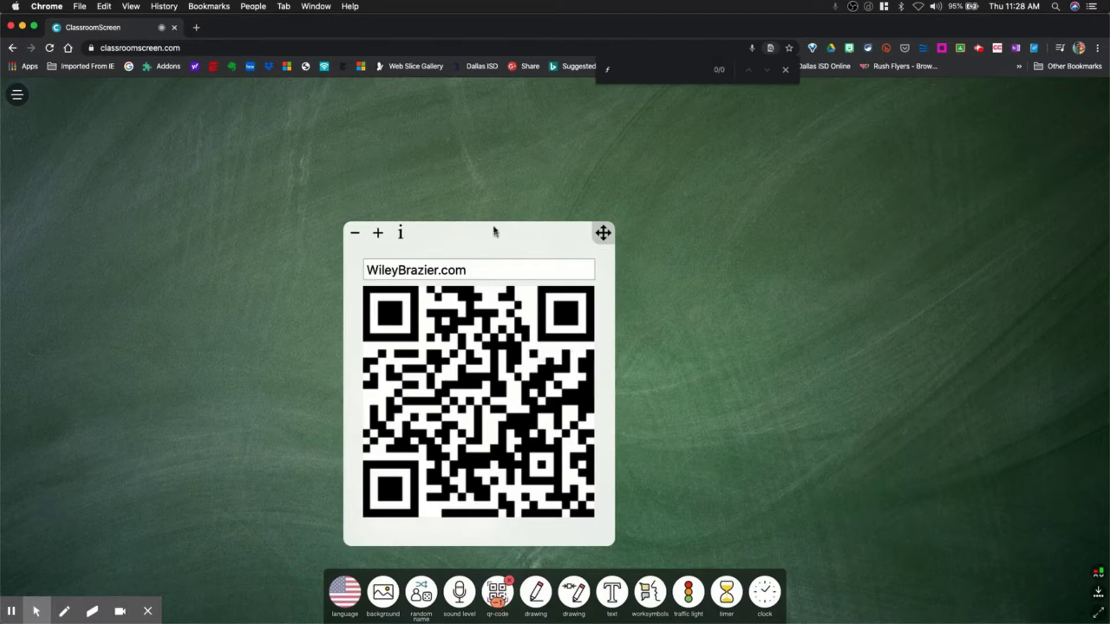
{"action": "left_click_drag", "start_coordinate": [598, 235], "coordinate": [782, 199]}
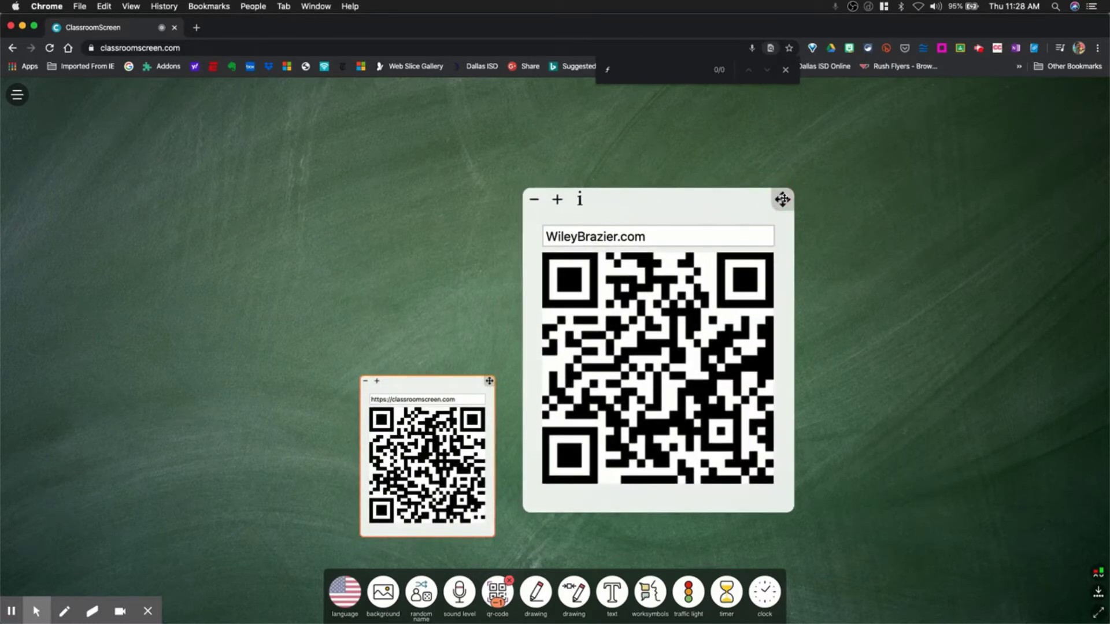
{"action": "left_click", "coordinate": [509, 583]}
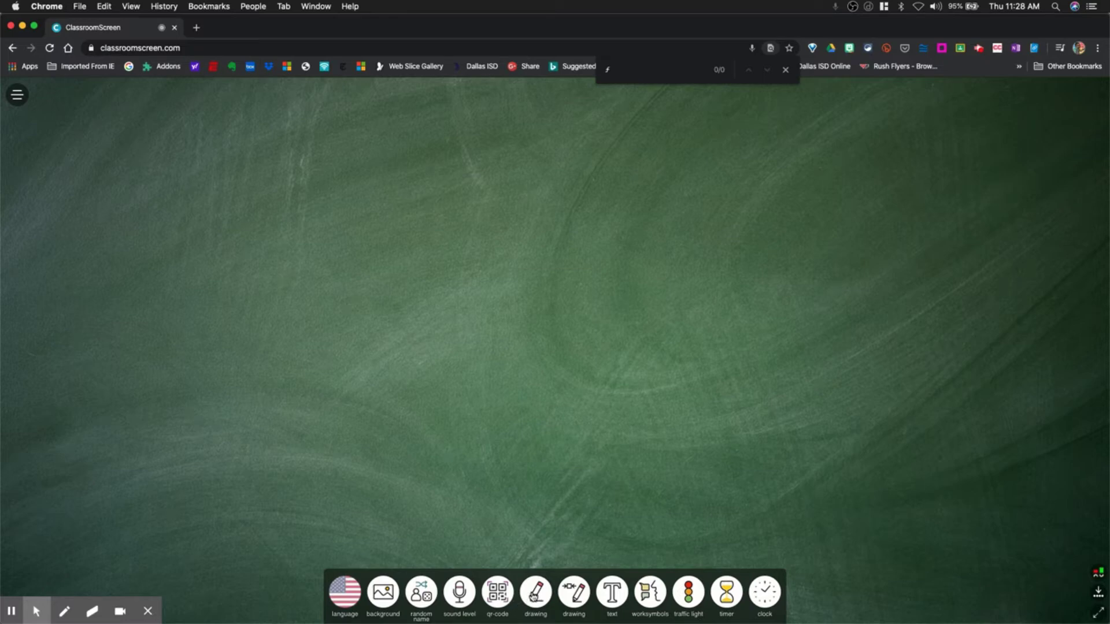
- Open the drawing whiteboard, sketch red strokes with a thinner pen, then erase everything
{"action": "left_click", "coordinate": [535, 594]}
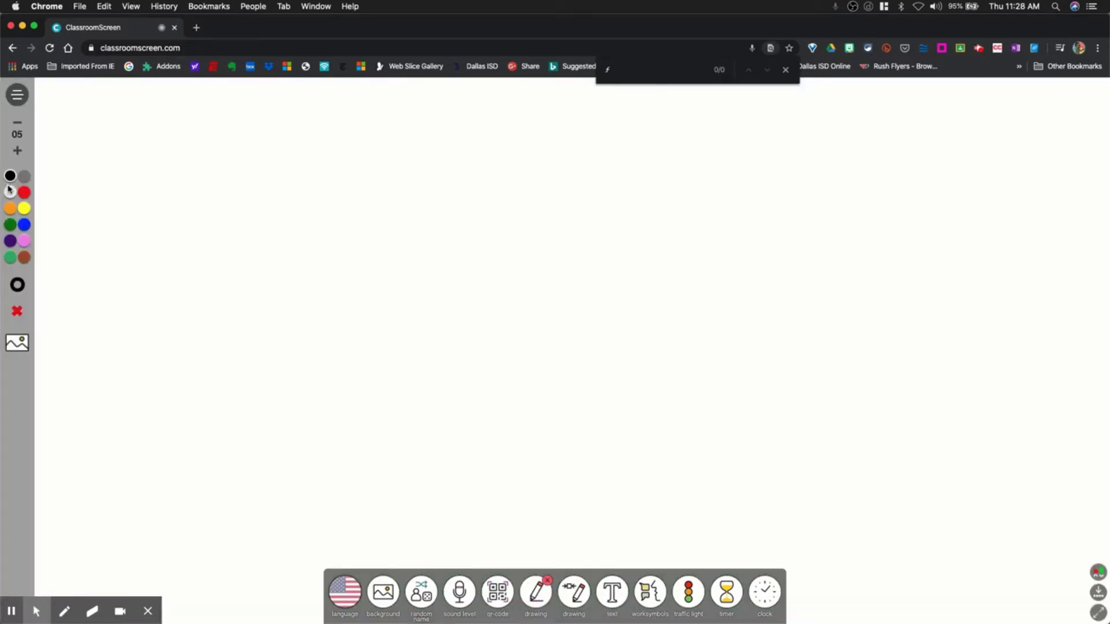
{"action": "left_click", "coordinate": [24, 193]}
{"action": "mouse_move", "coordinate": [51, 197]}
{"action": "left_mouse_down"}
{"action": "mouse_move", "coordinate": [74, 184]}
{"action": "mouse_move", "coordinate": [236, 174]}
{"action": "mouse_move", "coordinate": [286, 234]}
{"action": "mouse_move", "coordinate": [271, 250]}
{"action": "left_mouse_up"}
{"action": "left_click_drag", "start_coordinate": [149, 282], "coordinate": [168, 366]}
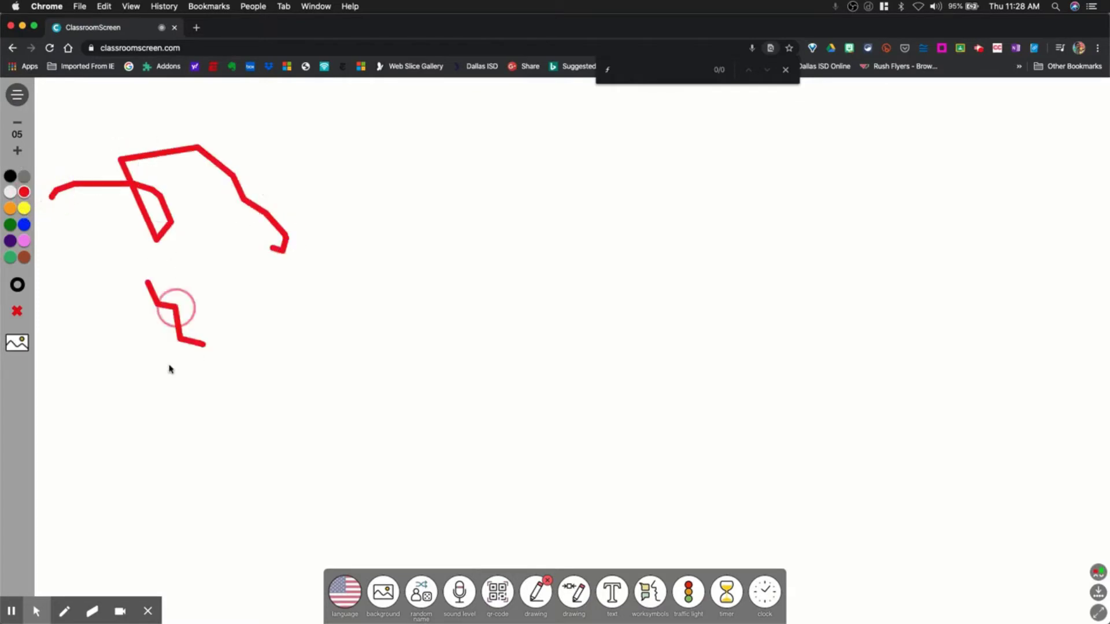
{"action": "left_click", "coordinate": [18, 343]}
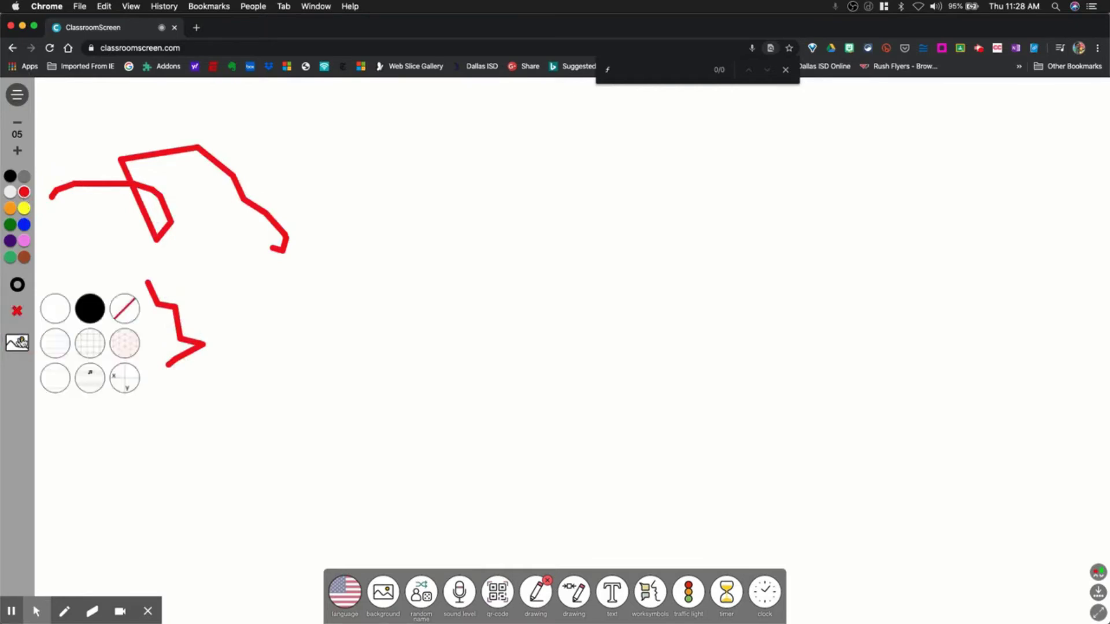
{"action": "left_click", "coordinate": [58, 344]}
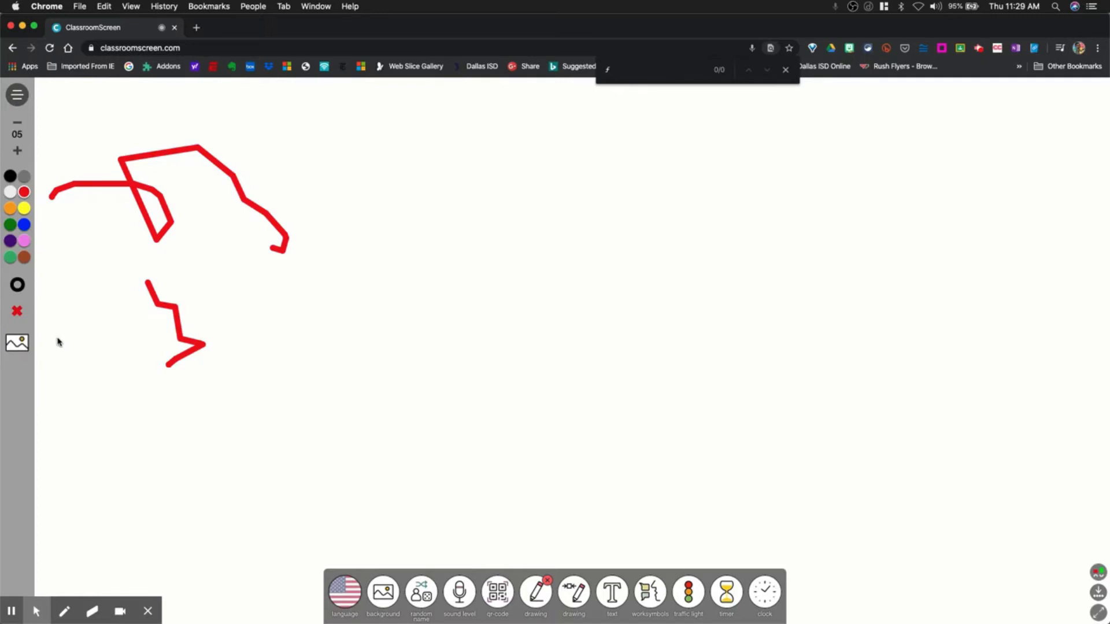
{"action": "left_click", "coordinate": [17, 344]}
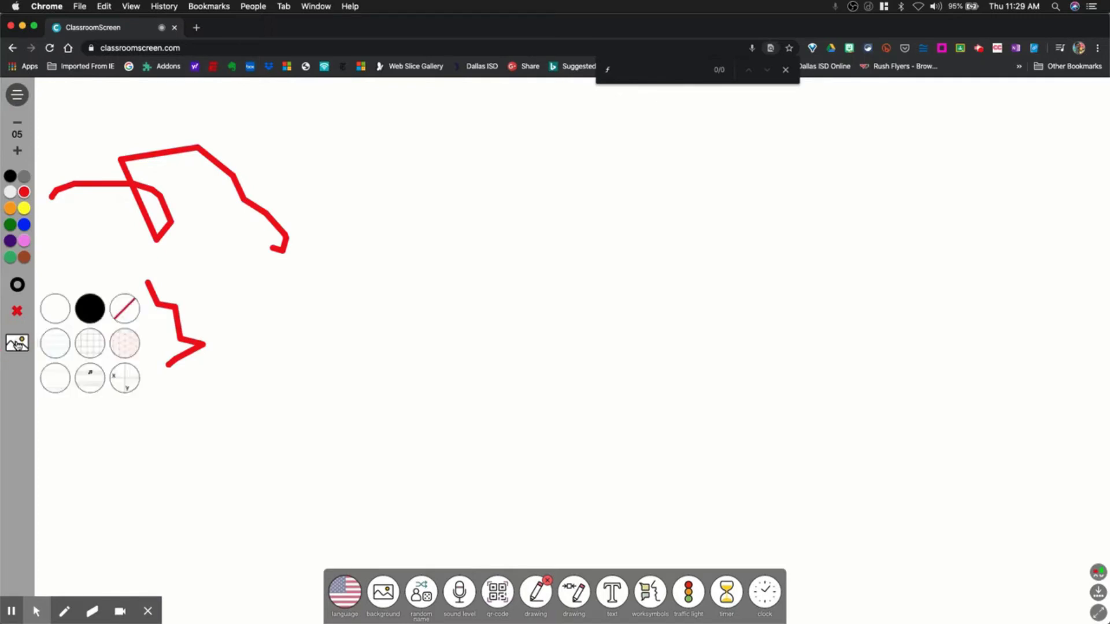
{"action": "left_click_drag", "start_coordinate": [67, 148], "coordinate": [240, 131]}
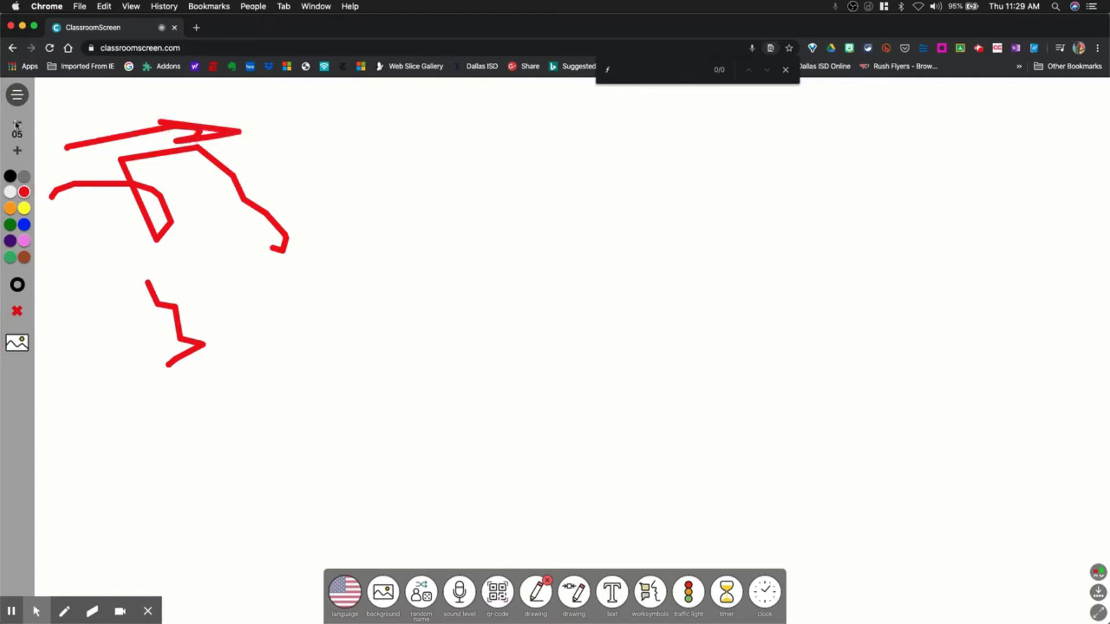
{"action": "left_click", "coordinate": [17, 122]}
{"action": "left_click", "coordinate": [17, 123]}
{"action": "left_click", "coordinate": [17, 122]}
{"action": "left_click", "coordinate": [17, 123]}
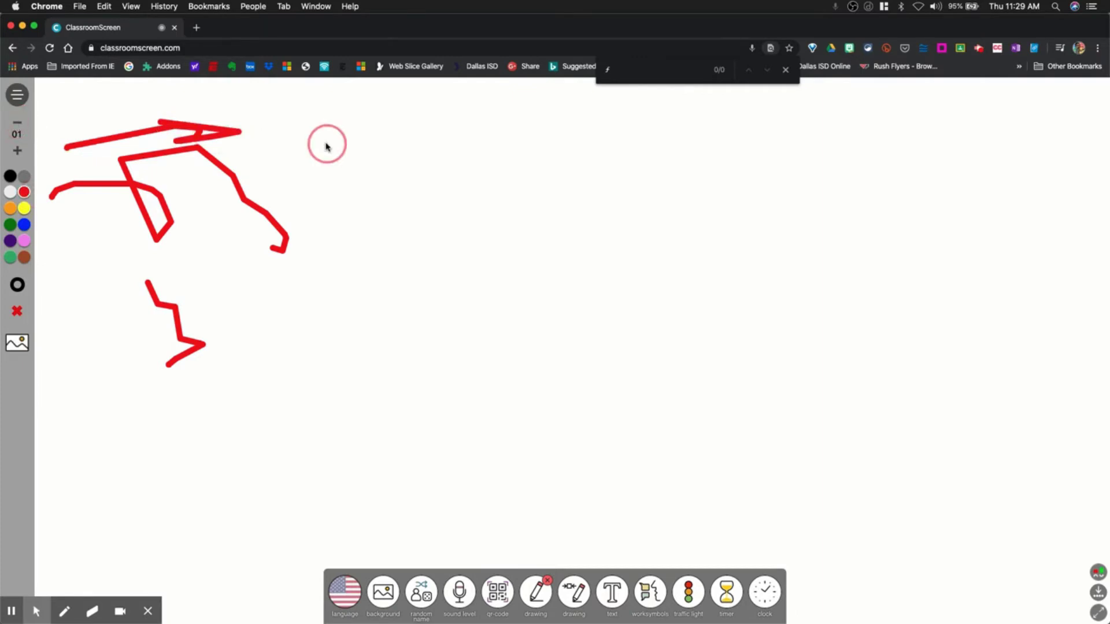
{"action": "mouse_move", "coordinate": [325, 142]}
{"action": "left_mouse_down"}
{"action": "mouse_move", "coordinate": [439, 185]}
{"action": "mouse_move", "coordinate": [378, 222]}
{"action": "mouse_move", "coordinate": [439, 198]}
{"action": "left_mouse_up"}
{"action": "left_click", "coordinate": [17, 312]}
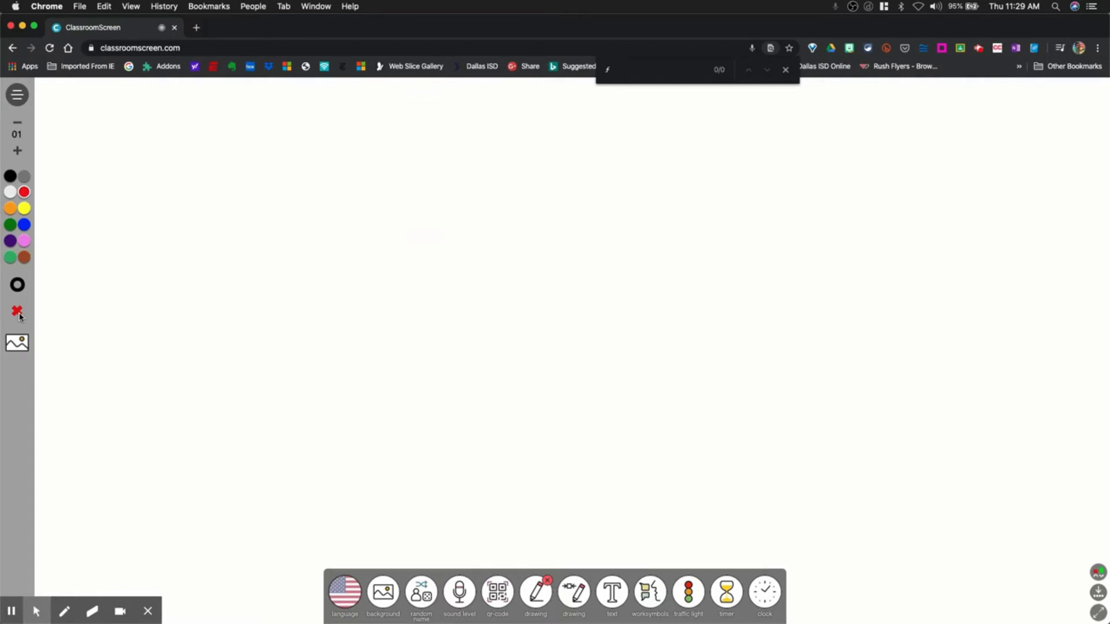
- Cycle through grid, lined, isometric and music-staff papers, ending on the coordinate plane
{"action": "left_click", "coordinate": [18, 342]}
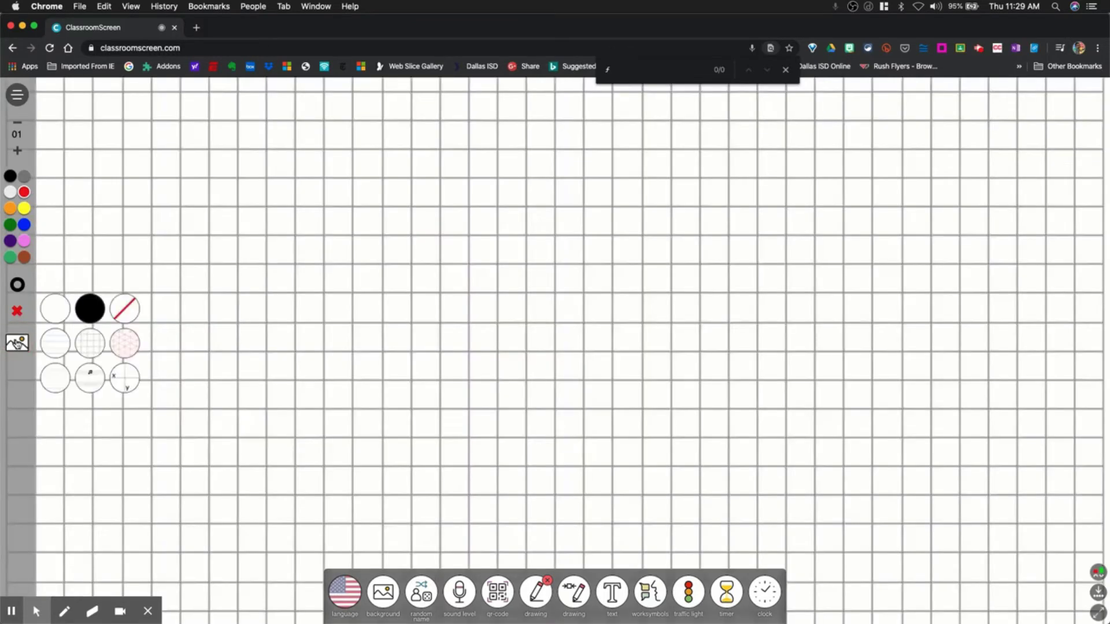
{"action": "left_click", "coordinate": [52, 345]}
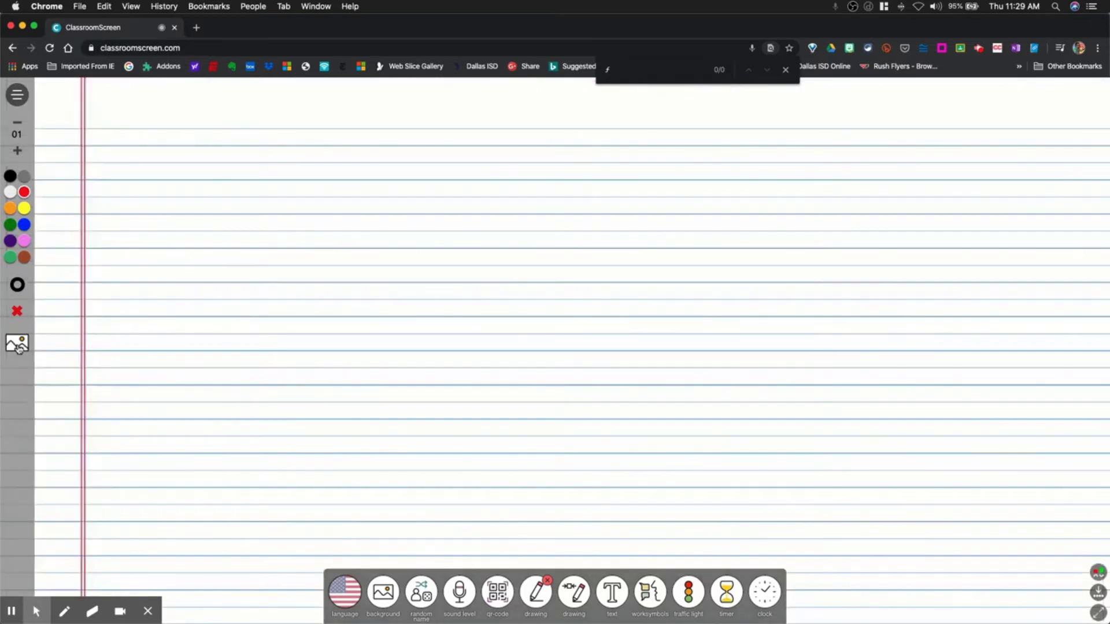
{"action": "left_click", "coordinate": [18, 347]}
{"action": "left_click", "coordinate": [97, 347]}
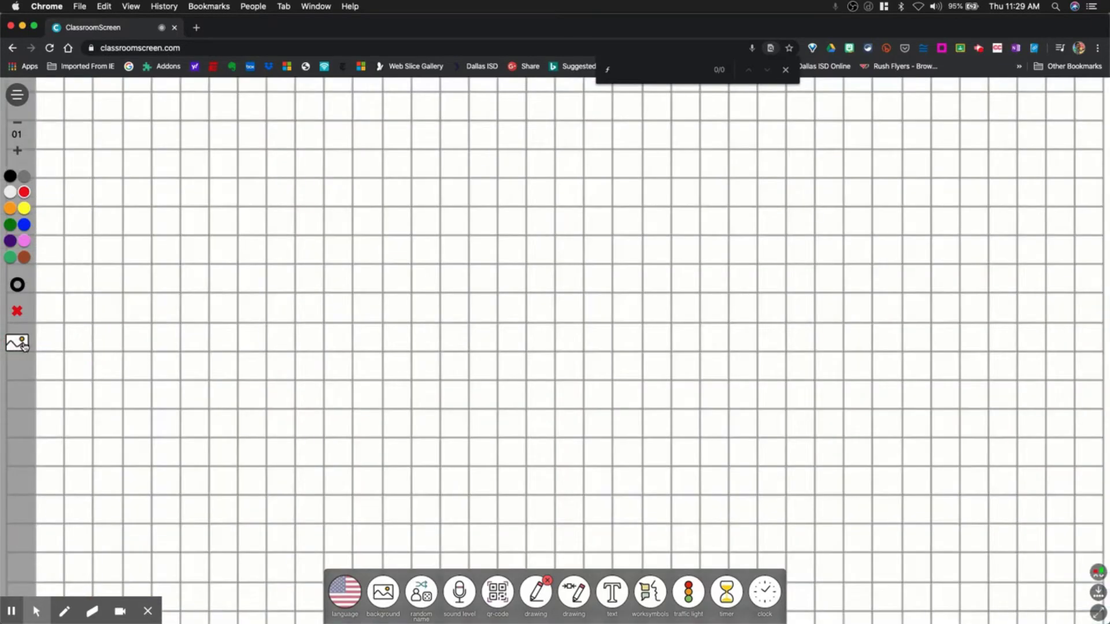
{"action": "left_click", "coordinate": [23, 346]}
{"action": "left_click", "coordinate": [126, 351]}
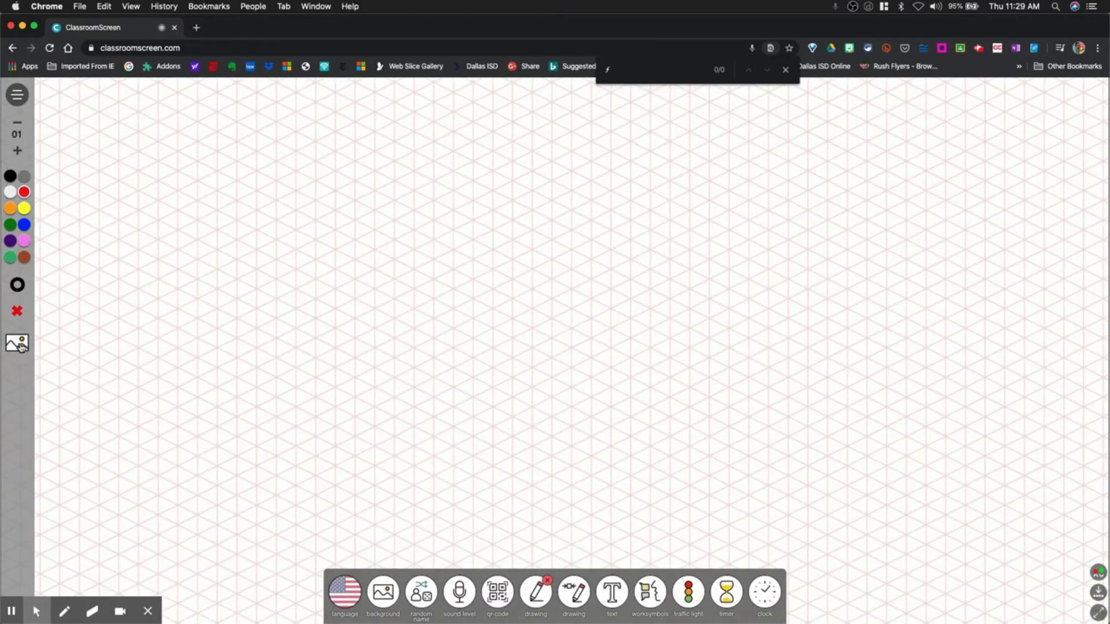
{"action": "left_click", "coordinate": [21, 346]}
{"action": "left_click", "coordinate": [88, 382]}
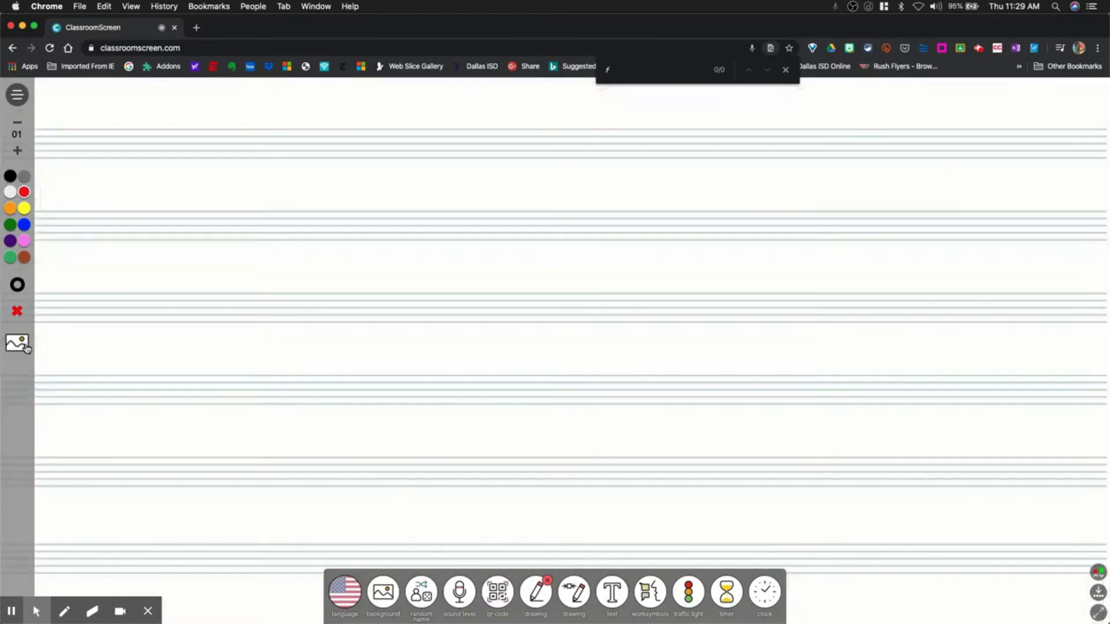
{"action": "left_click", "coordinate": [23, 346]}
{"action": "left_click", "coordinate": [118, 377]}
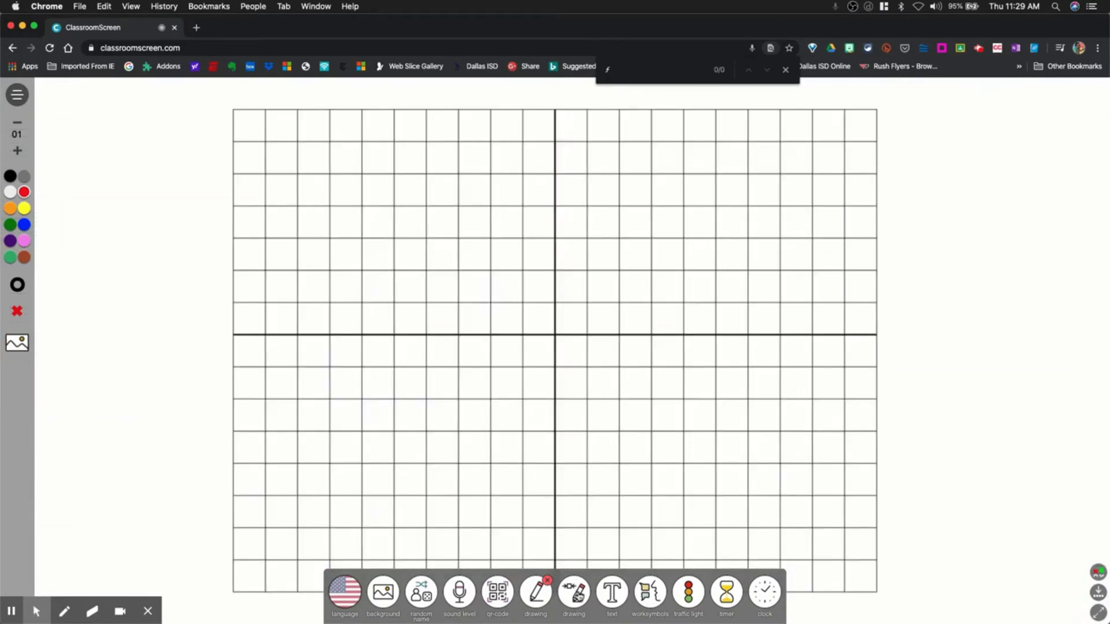
{"action": "left_click", "coordinate": [578, 594]}
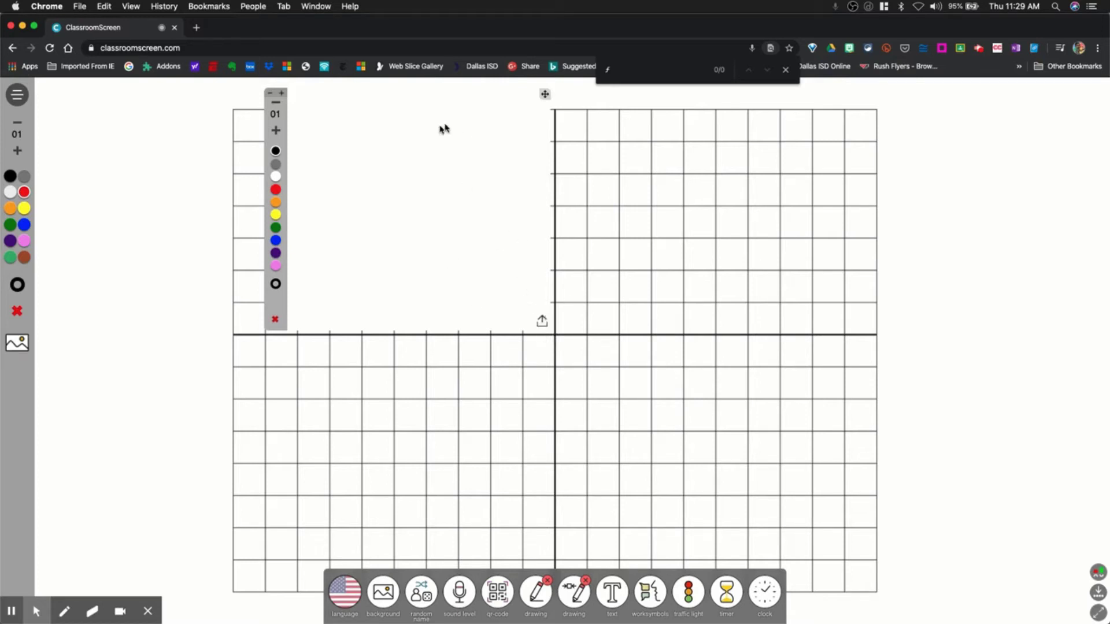
{"action": "left_click", "coordinate": [278, 96]}
{"action": "left_click", "coordinate": [294, 96]}
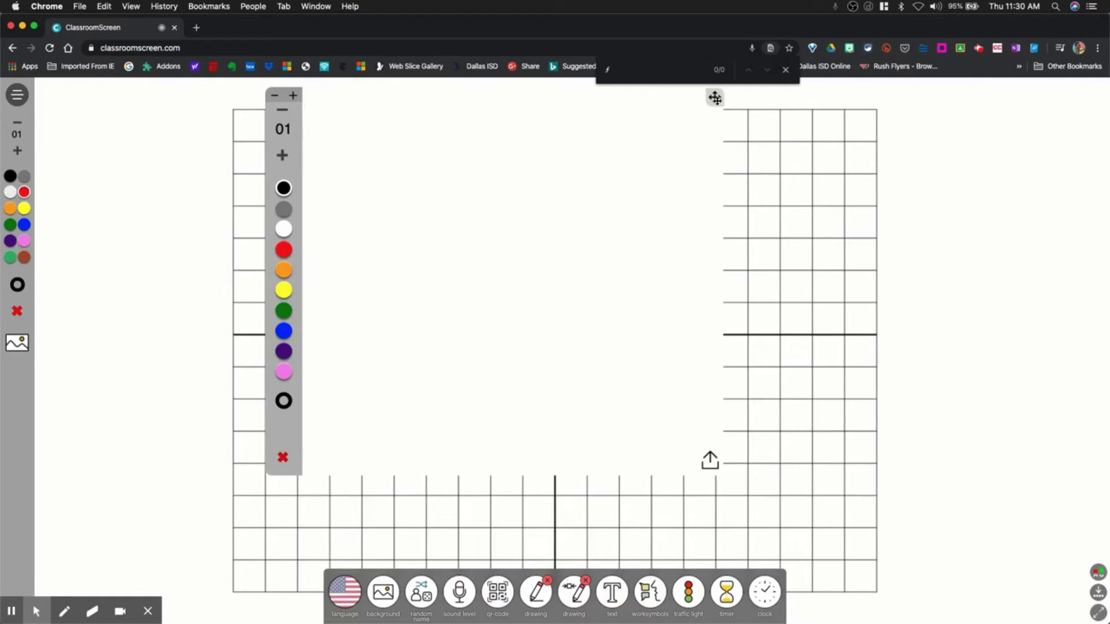
{"action": "mouse_move", "coordinate": [714, 99]}
{"action": "left_mouse_down"}
{"action": "mouse_move", "coordinate": [733, 124]}
{"action": "mouse_move", "coordinate": [870, 130]}
{"action": "left_mouse_up"}
{"action": "mouse_move", "coordinate": [614, 223]}
{"action": "left_mouse_down"}
{"action": "mouse_move", "coordinate": [595, 258]}
{"action": "mouse_move", "coordinate": [615, 268]}
{"action": "mouse_move", "coordinate": [644, 245]}
{"action": "left_mouse_up"}
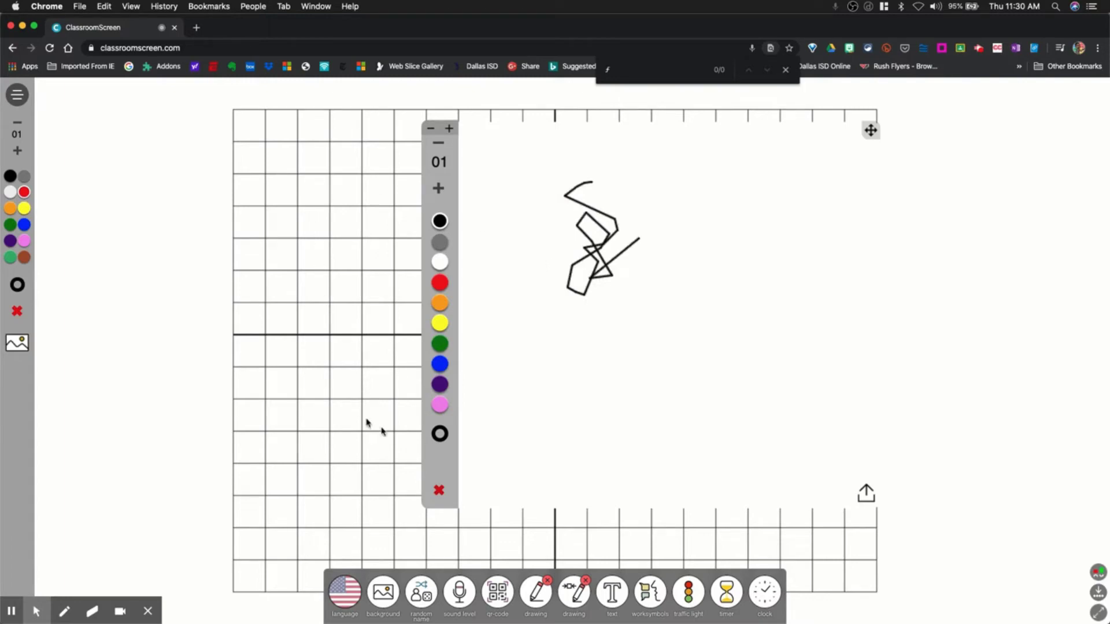
{"action": "left_click", "coordinate": [441, 491]}
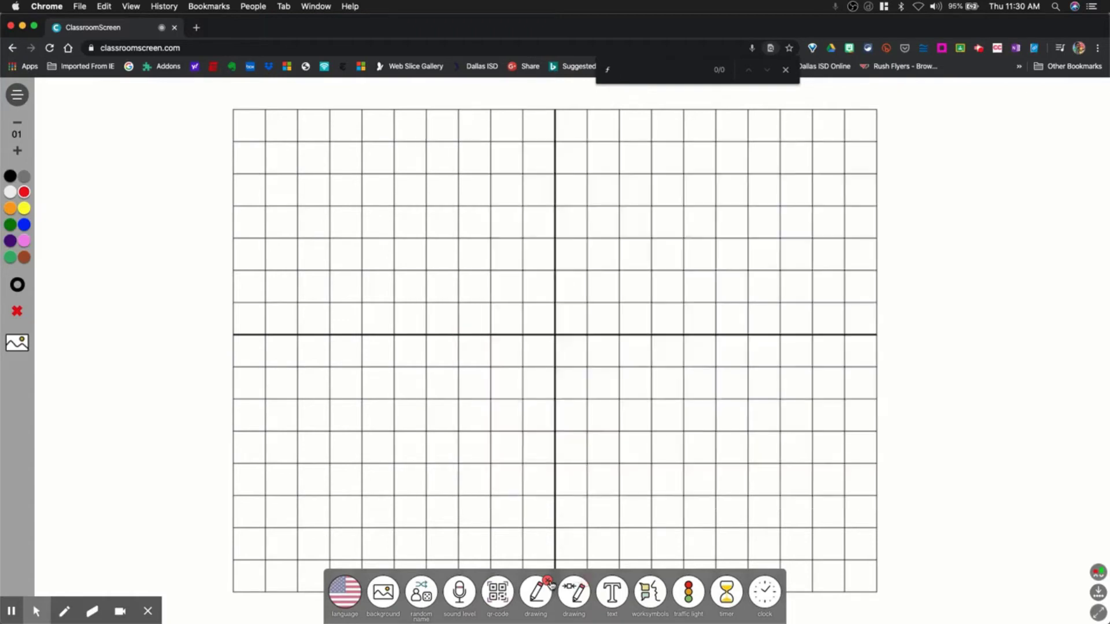
{"action": "left_click", "coordinate": [614, 599]}
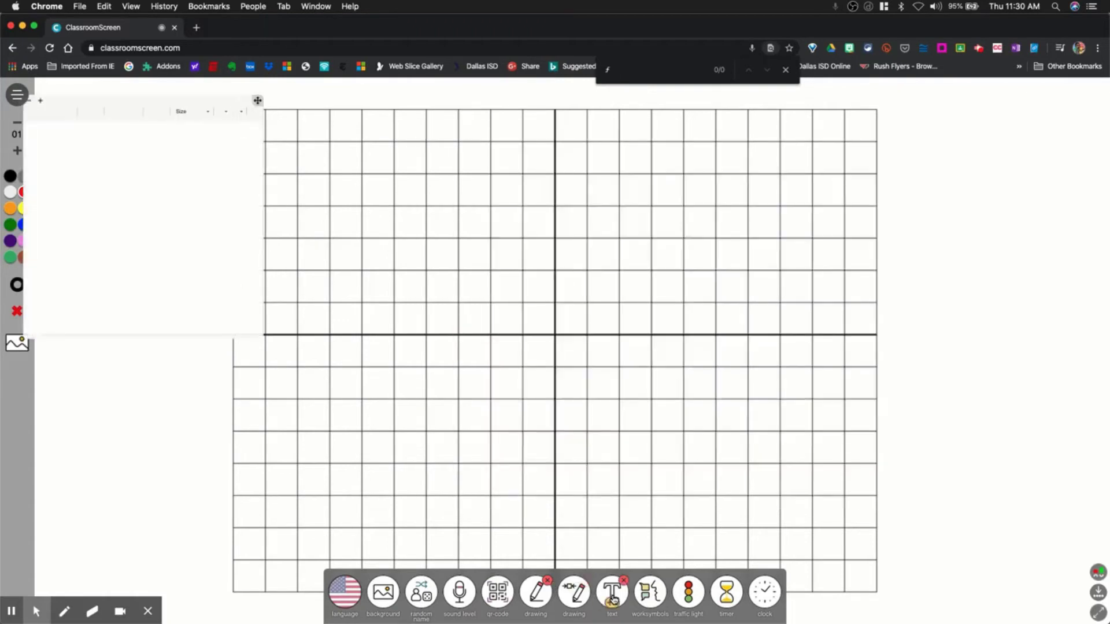
{"action": "left_click", "coordinate": [92, 139]}
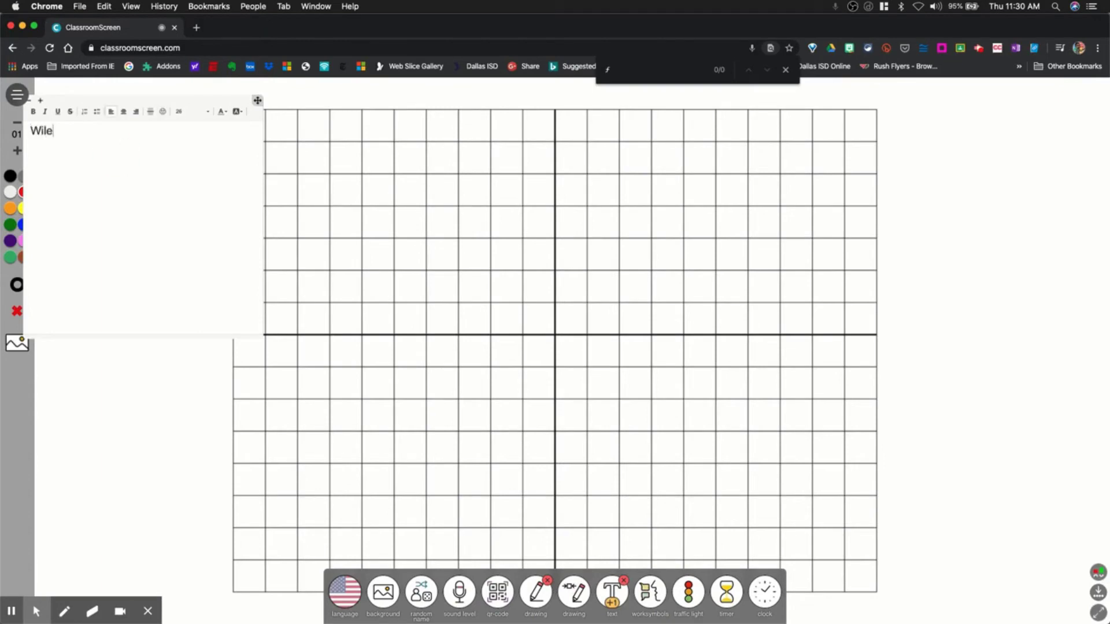
{"action": "type", "text": "Wiley Brazier.com"}
{"action": "left_click", "coordinate": [40, 101]}
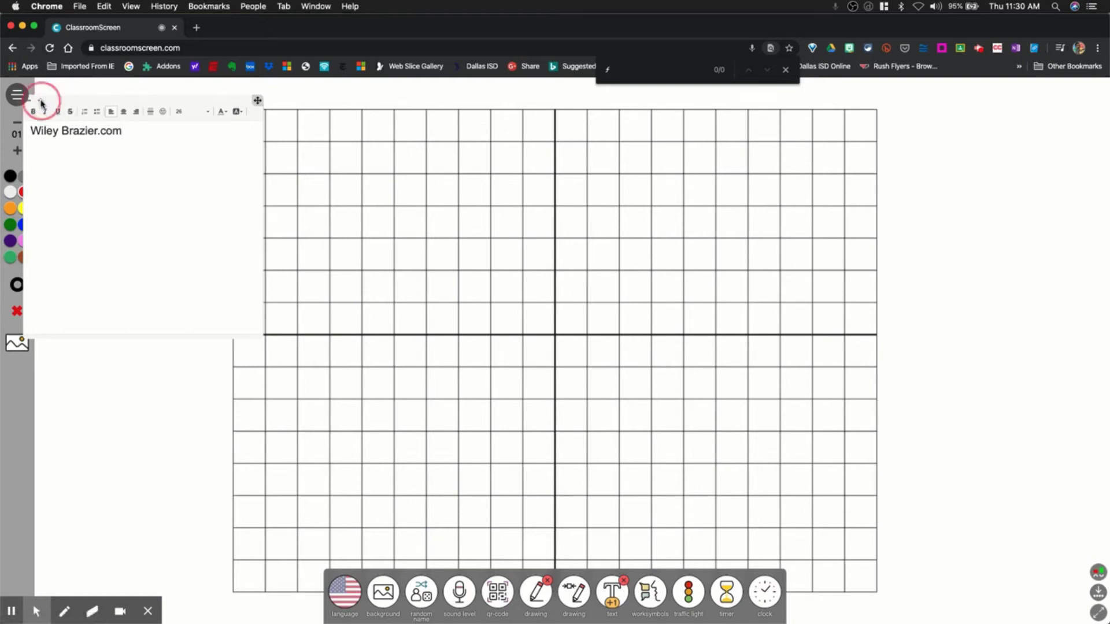
{"action": "left_click", "coordinate": [41, 103]}
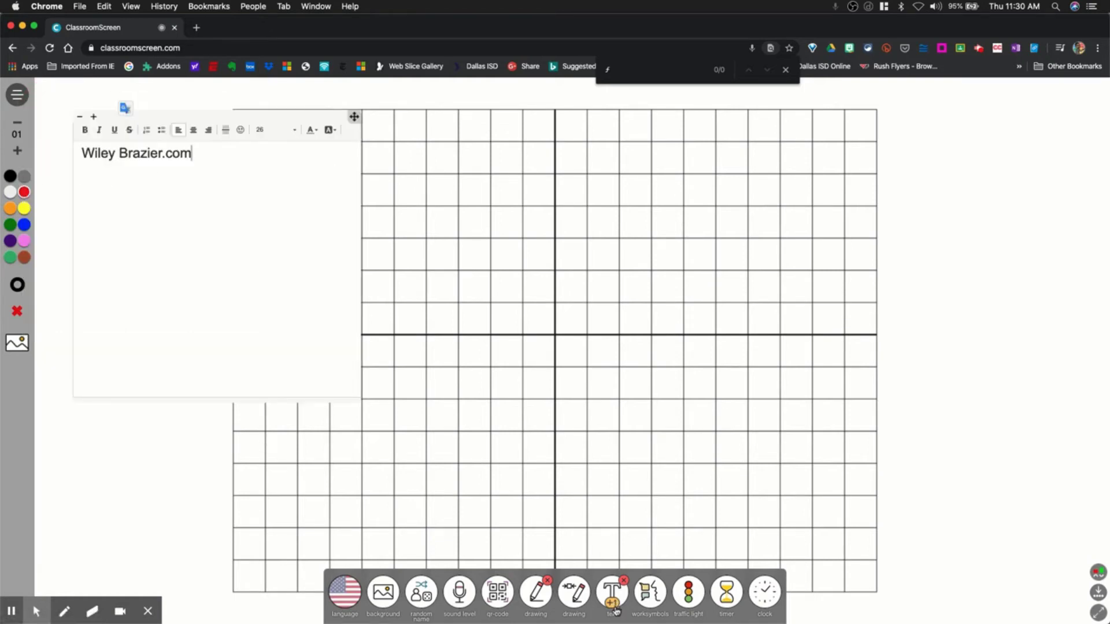
{"action": "left_click", "coordinate": [615, 607]}
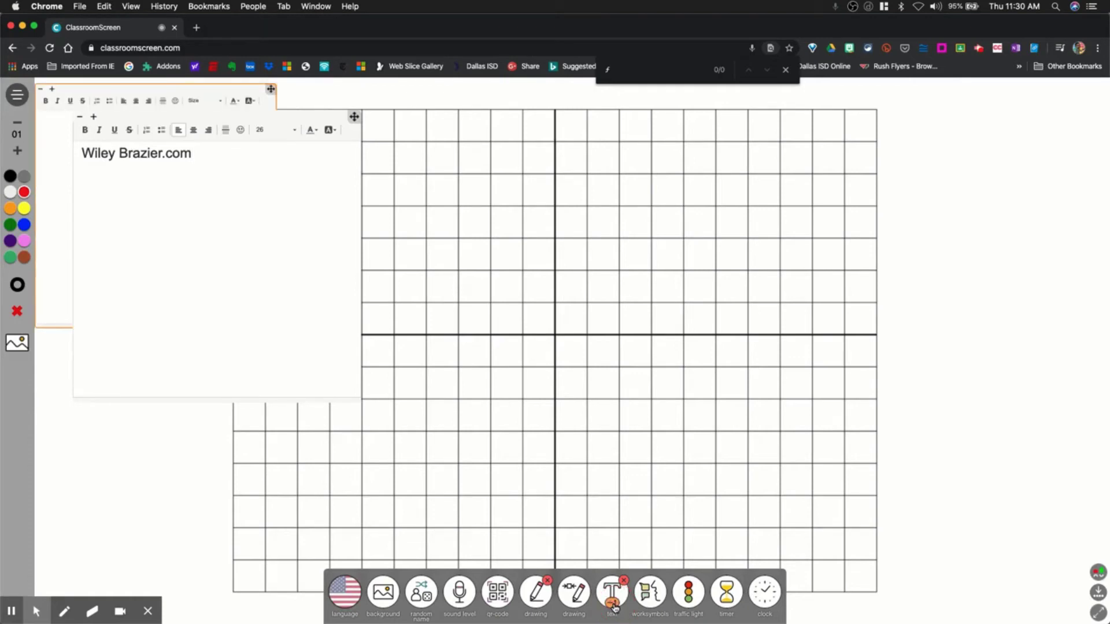
{"action": "left_click_drag", "start_coordinate": [354, 116], "coordinate": [414, 231]}
- Remove both text notes and show silence, whisper, ask neighbor and work together symbols
{"action": "left_click", "coordinate": [623, 580]}
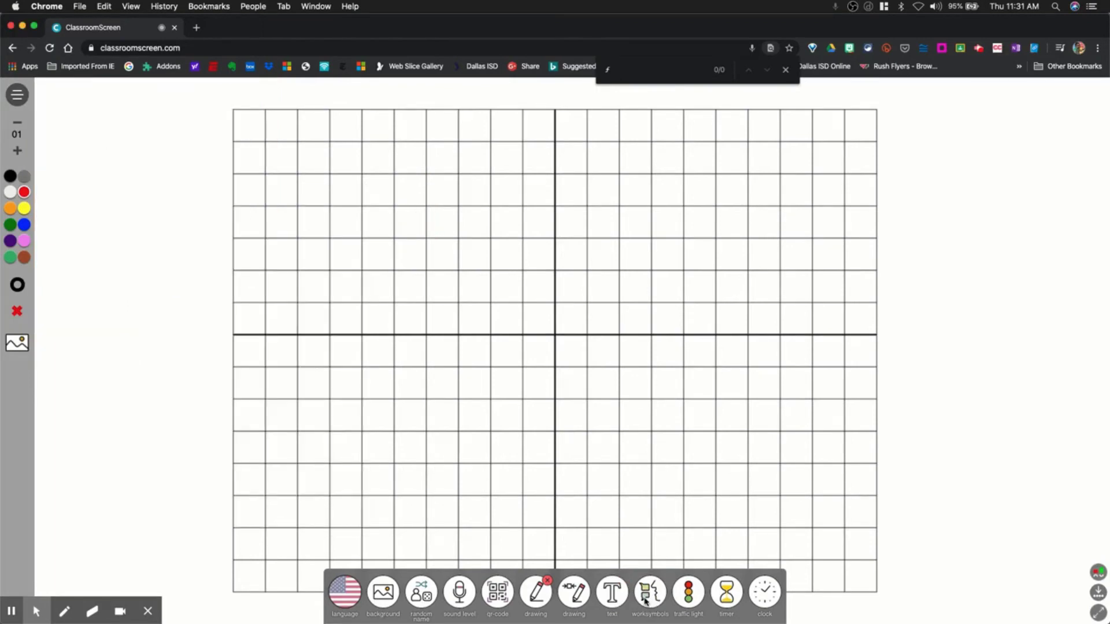
{"action": "left_click", "coordinate": [648, 592]}
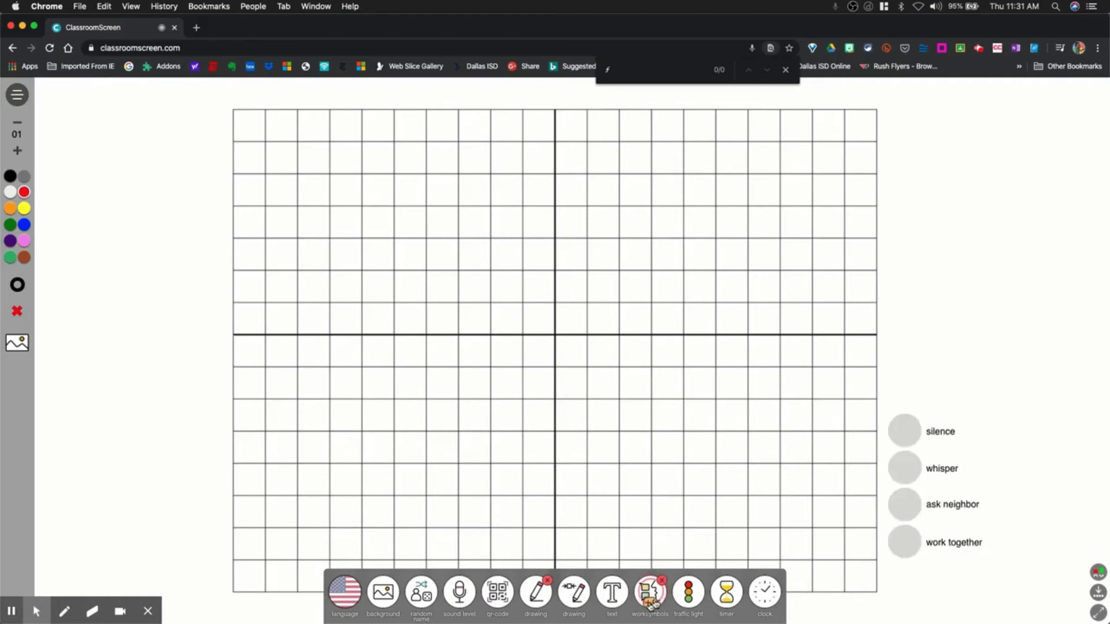
{"action": "left_click", "coordinate": [936, 433]}
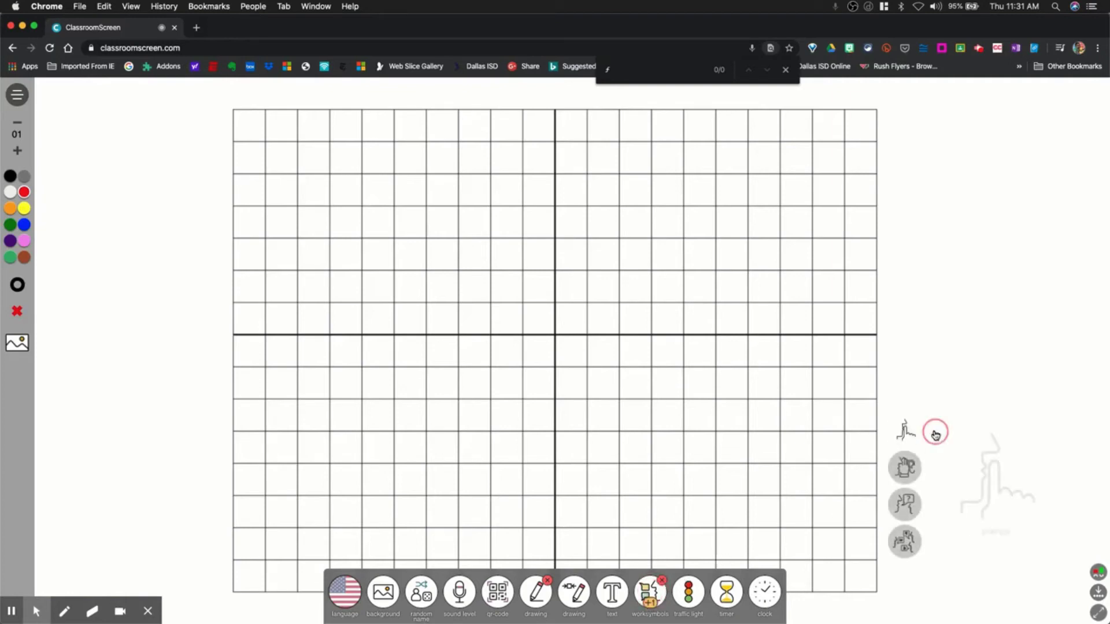
{"action": "left_click", "coordinate": [919, 472]}
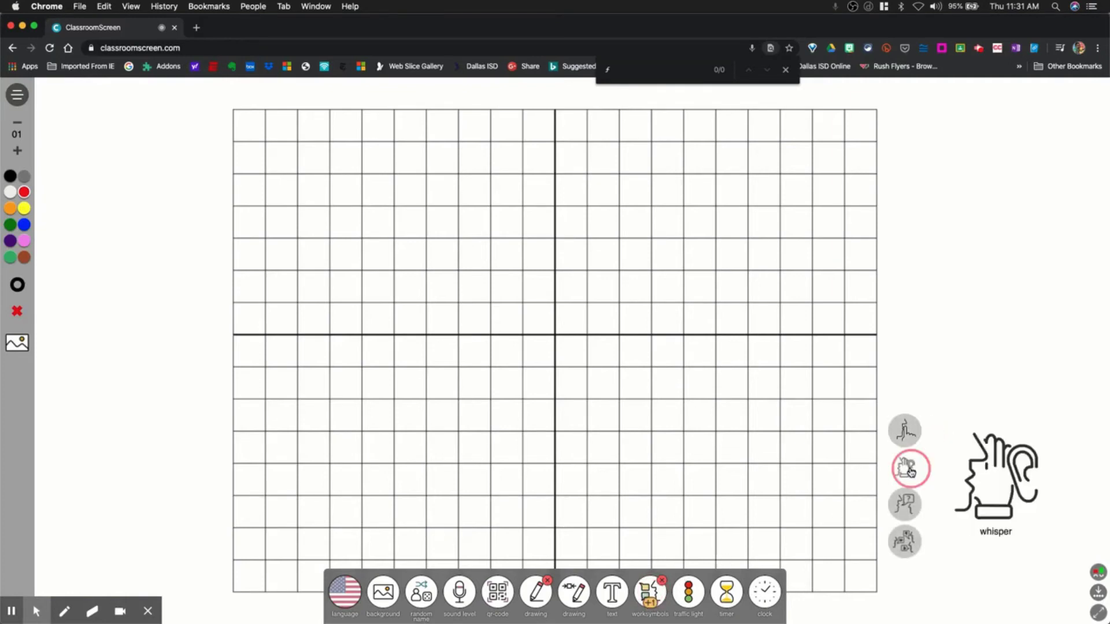
{"action": "left_click", "coordinate": [908, 511]}
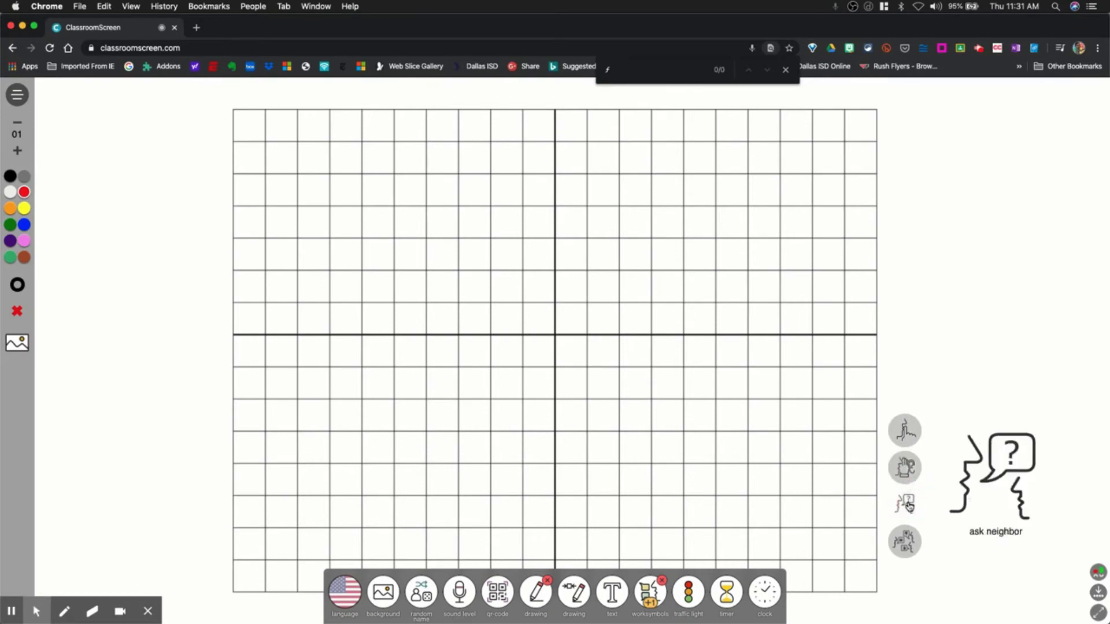
{"action": "left_click", "coordinate": [908, 547]}
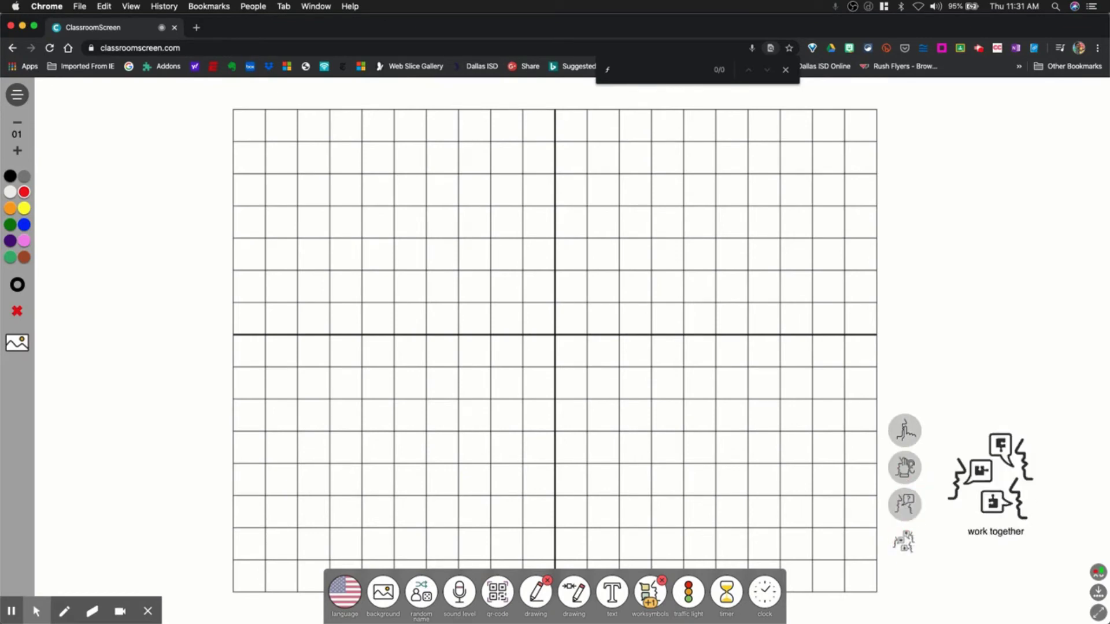
- Add a labelled second symbol set, move it left, show silence, then close Work Symbols
{"action": "left_click", "coordinate": [657, 604]}
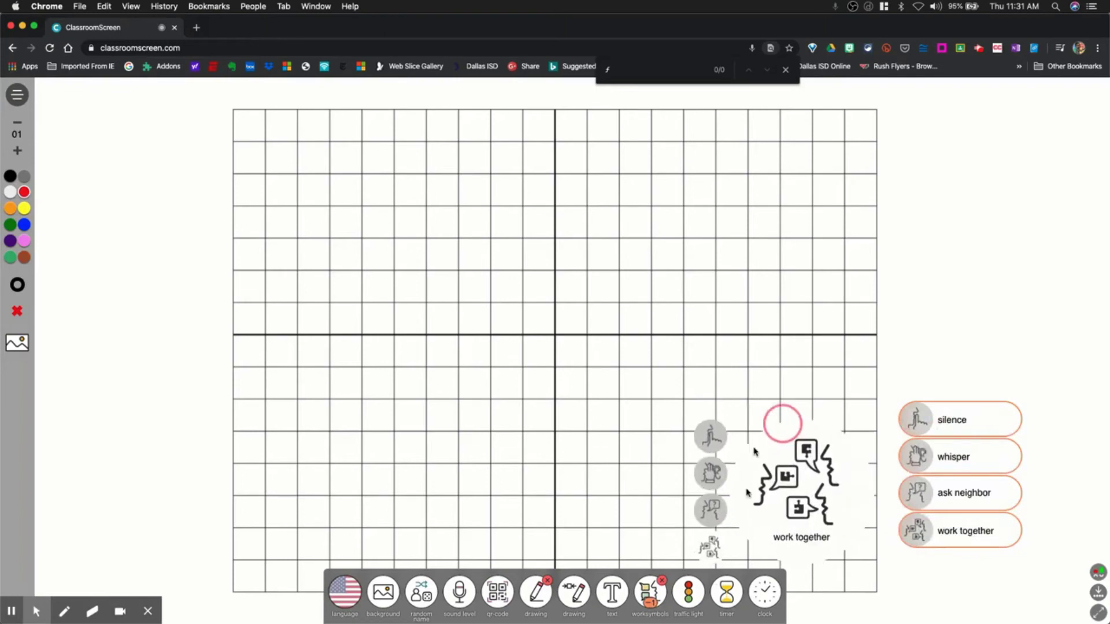
{"action": "left_click_drag", "start_coordinate": [782, 423], "coordinate": [274, 350]}
{"action": "left_click", "coordinate": [945, 415]}
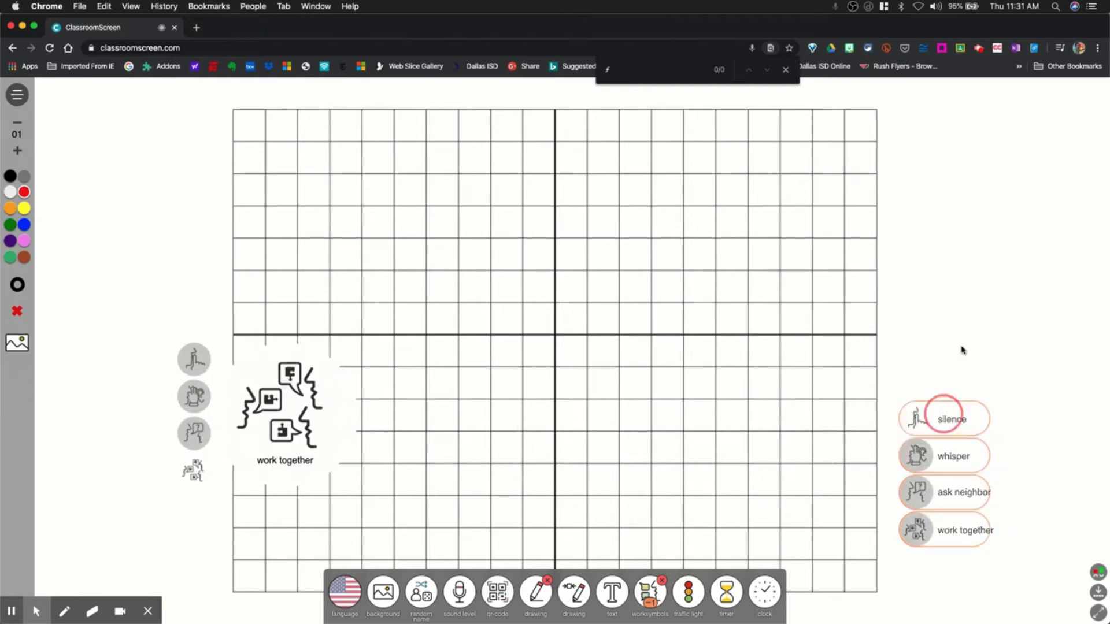
{"action": "left_click", "coordinate": [652, 592]}
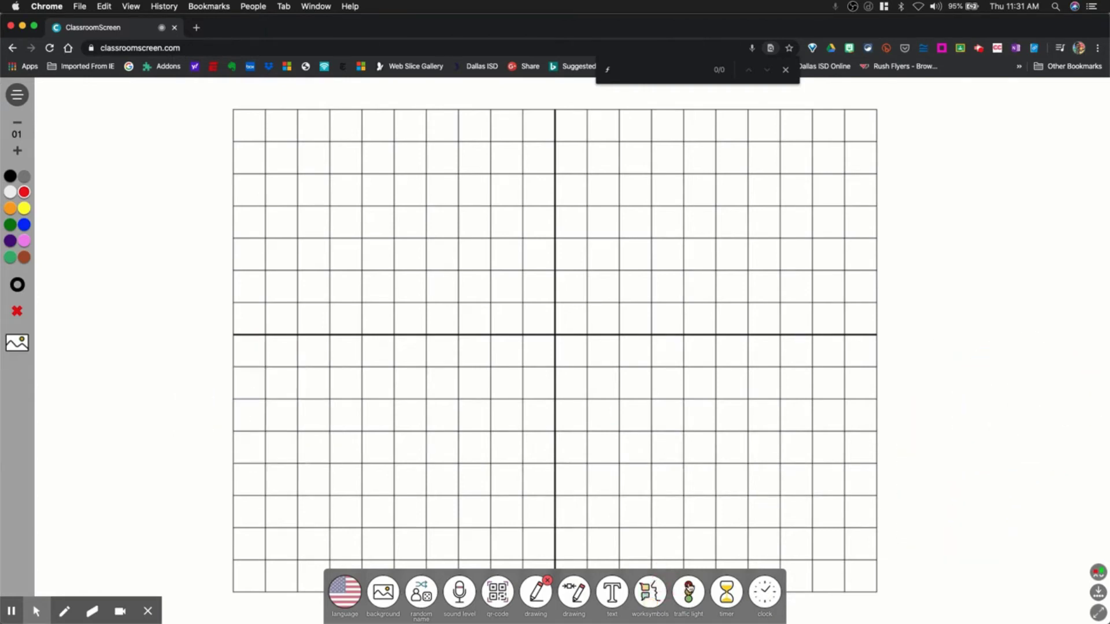
- Add a traffic light, light red then green, drag a red-lit copy onto the grid, and add a timer
{"action": "left_click", "coordinate": [688, 592]}
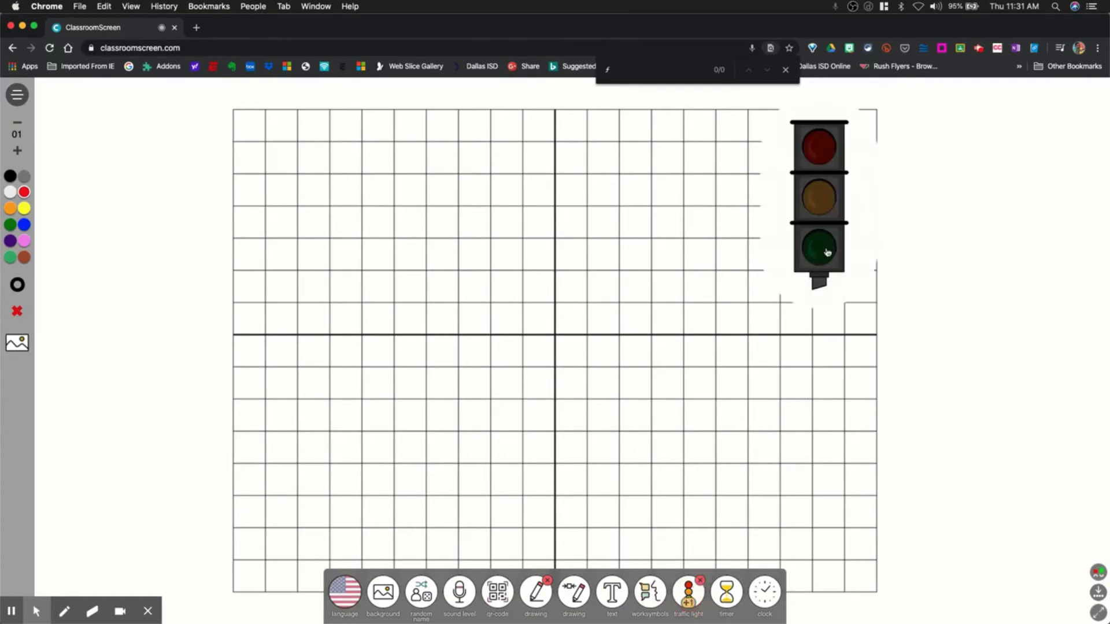
{"action": "left_click", "coordinate": [815, 154]}
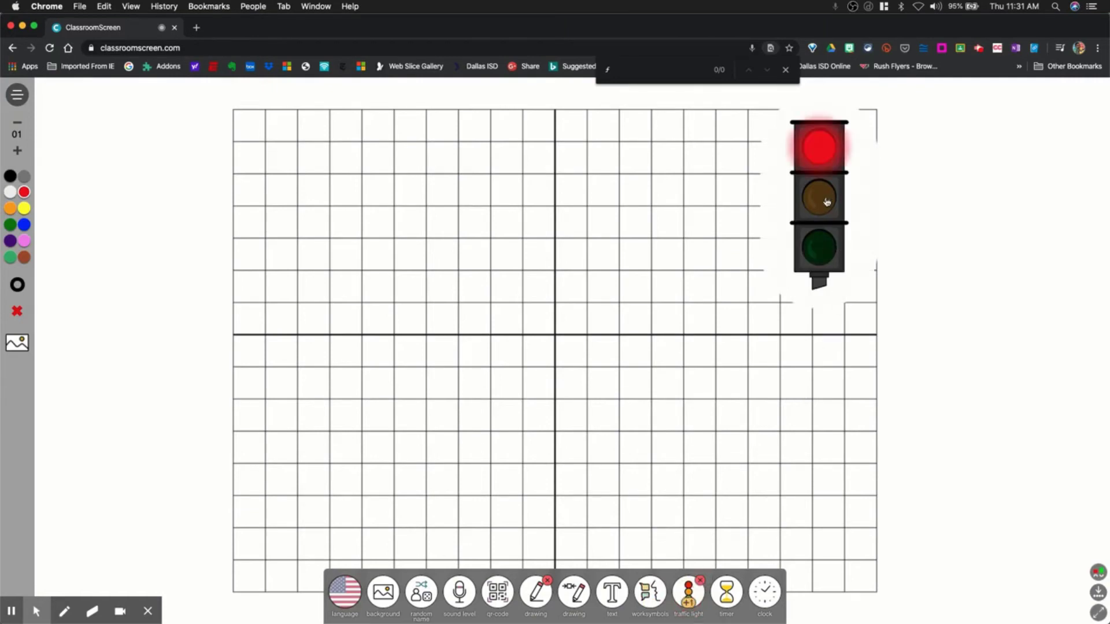
{"action": "left_click", "coordinate": [818, 248]}
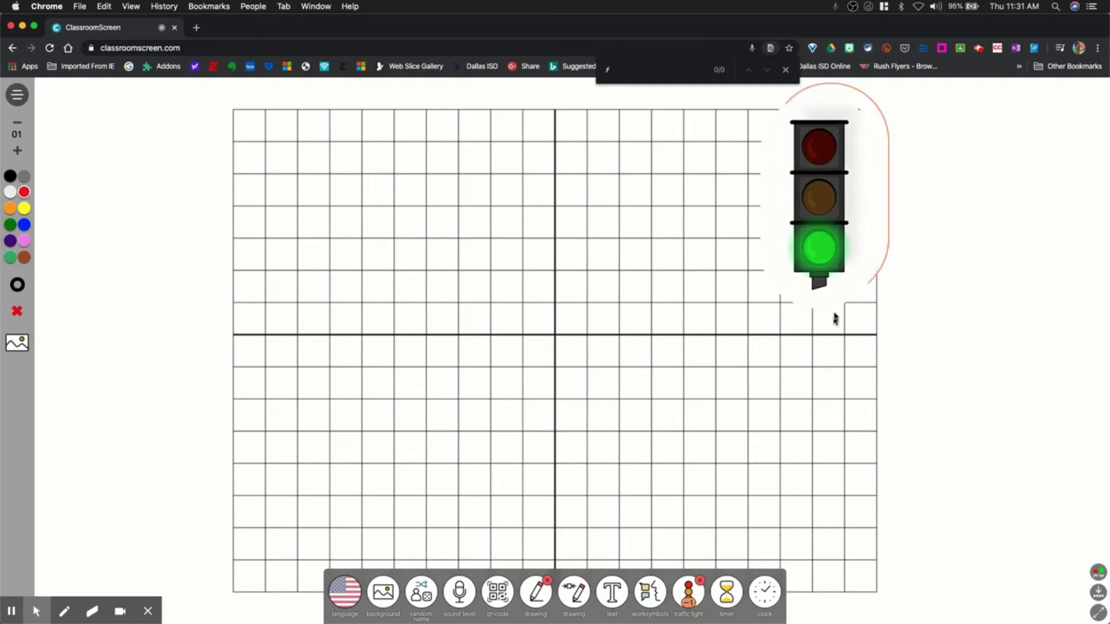
{"action": "left_click_drag", "start_coordinate": [829, 157], "coordinate": [650, 179]}
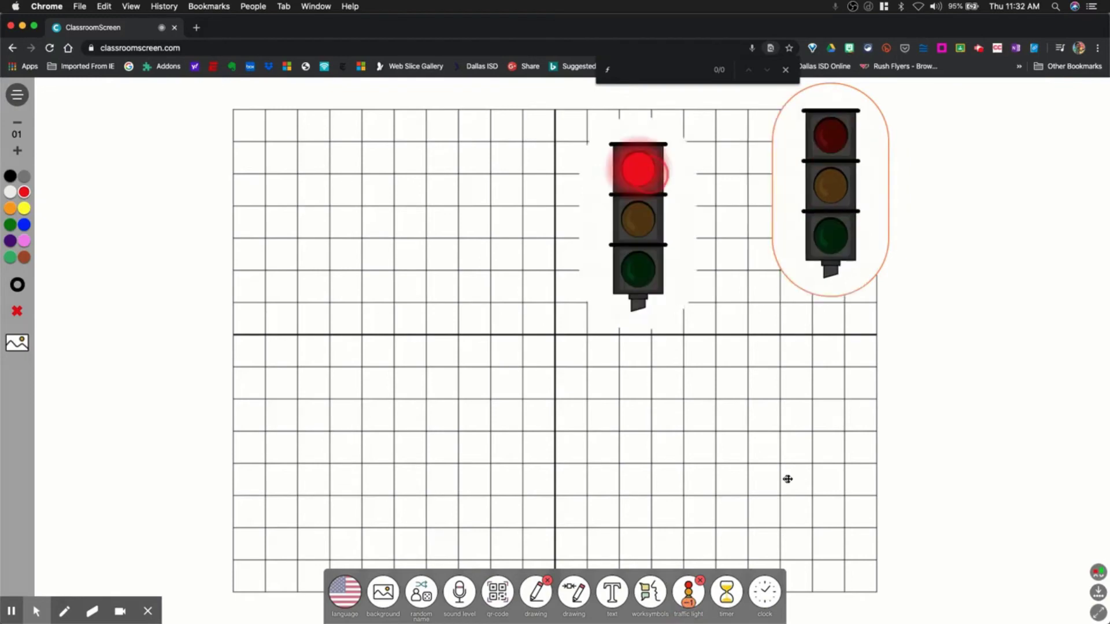
{"action": "left_click", "coordinate": [724, 591]}
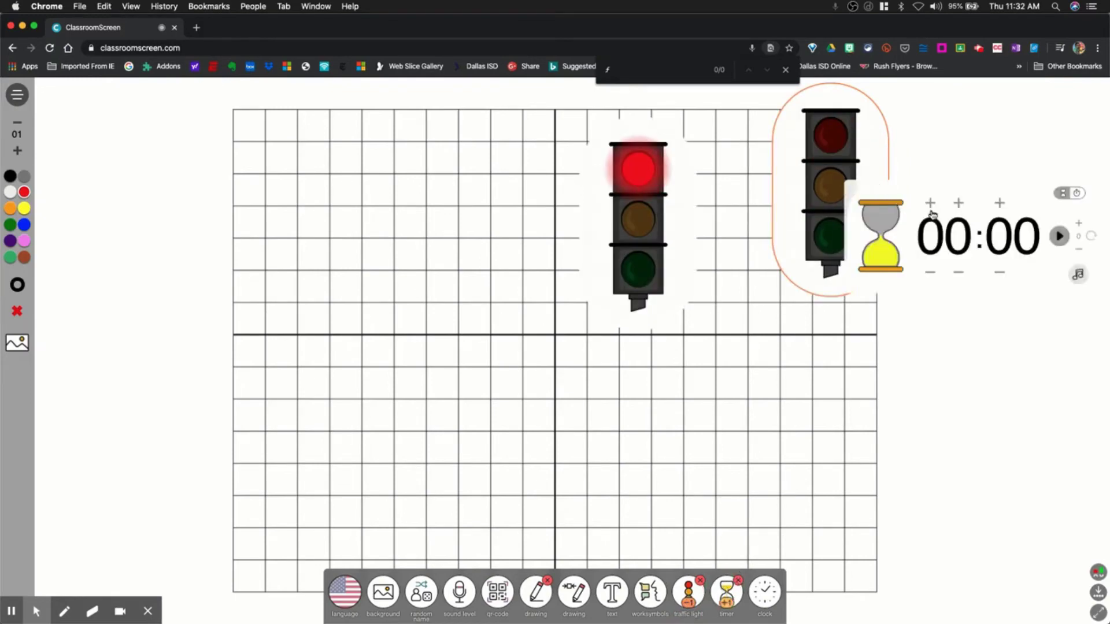
- Start a 01:00 countdown, then add a second timer and run it as a stopwatch
{"action": "left_click", "coordinate": [960, 205]}
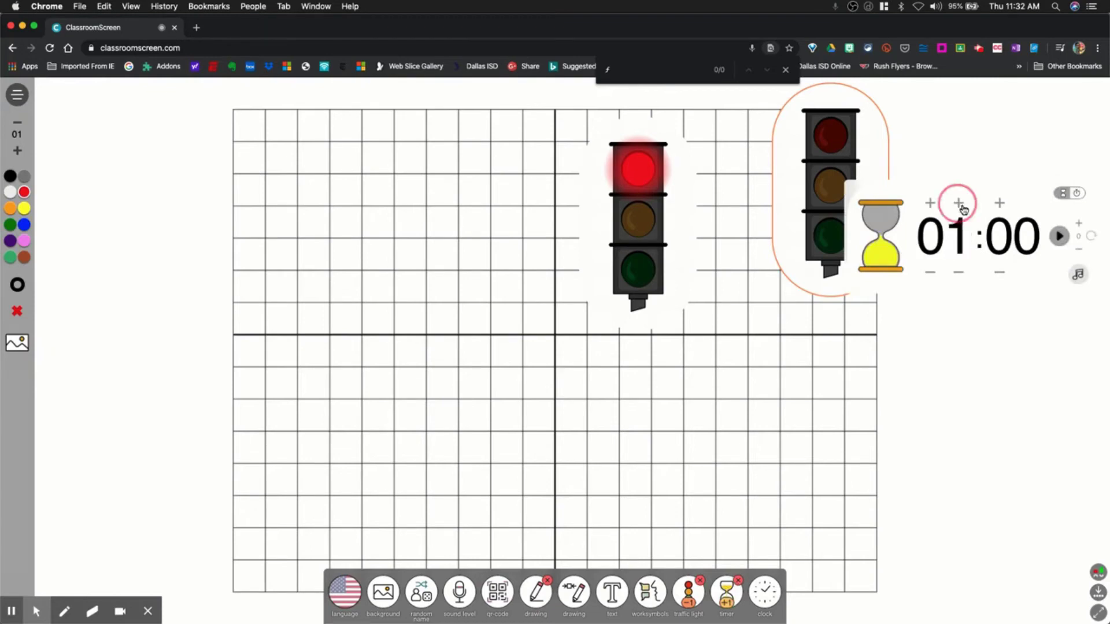
{"action": "left_click", "coordinate": [1060, 236]}
{"action": "left_click", "coordinate": [1078, 226]}
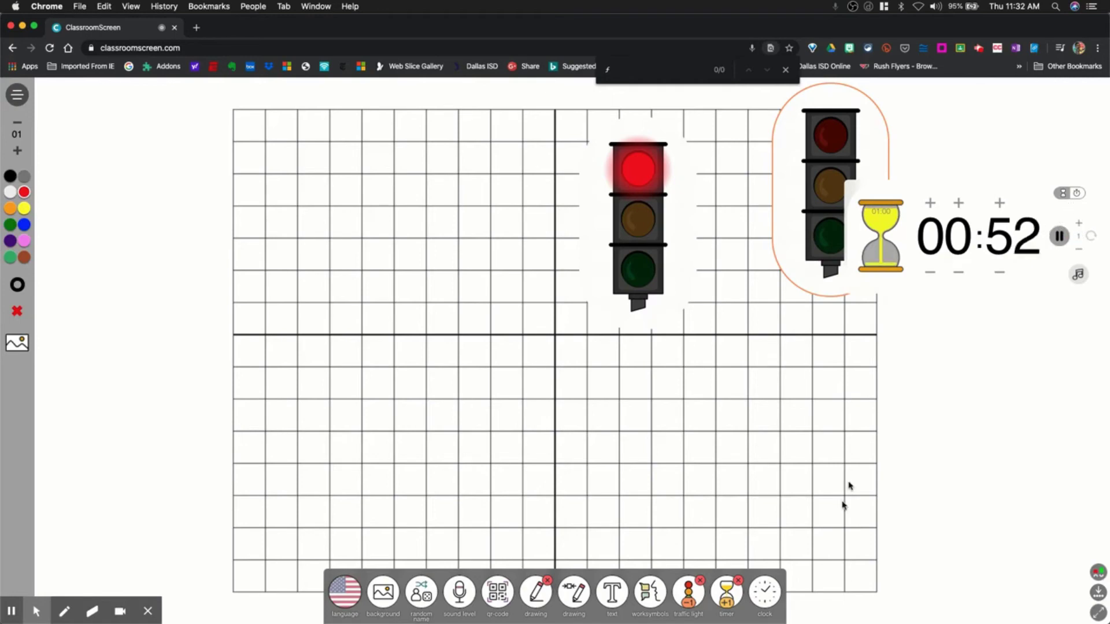
{"action": "left_click", "coordinate": [731, 604]}
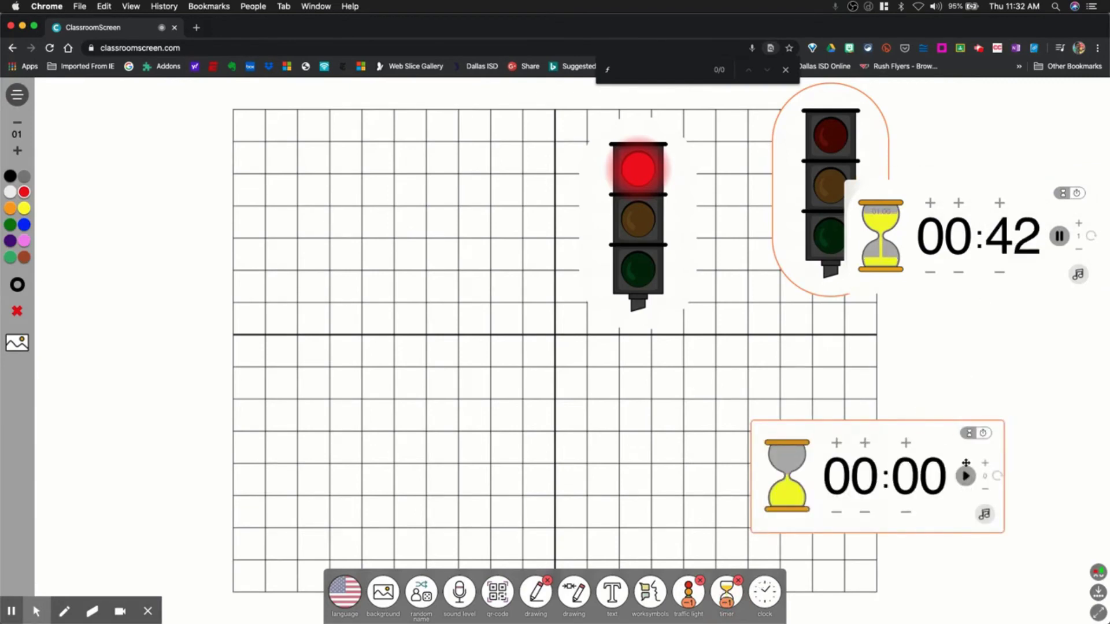
{"action": "left_click", "coordinate": [983, 434]}
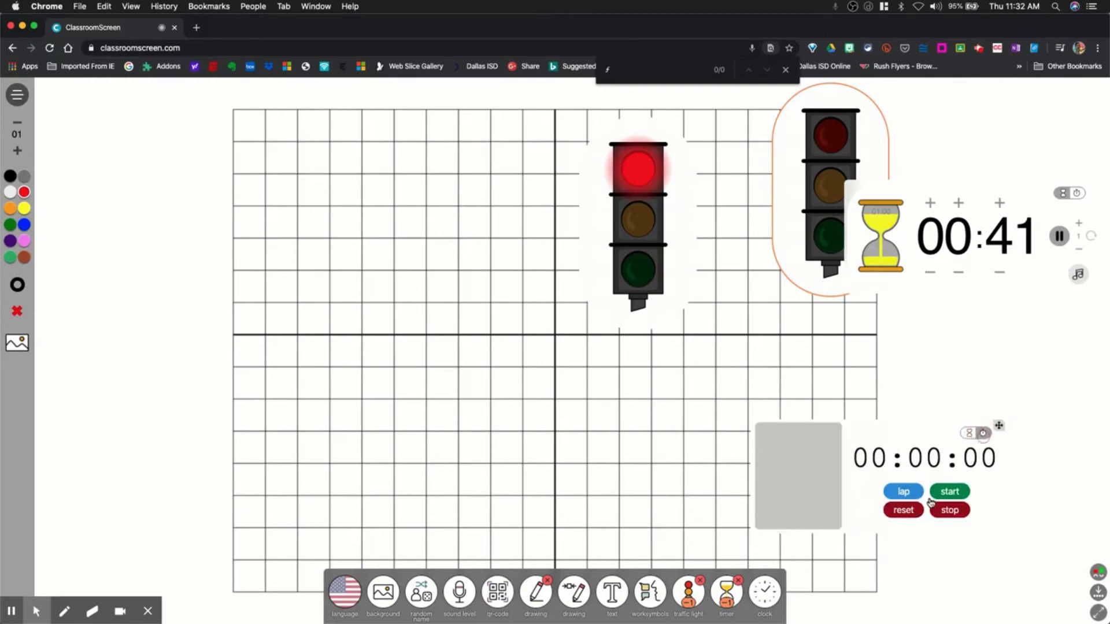
{"action": "left_click", "coordinate": [948, 492]}
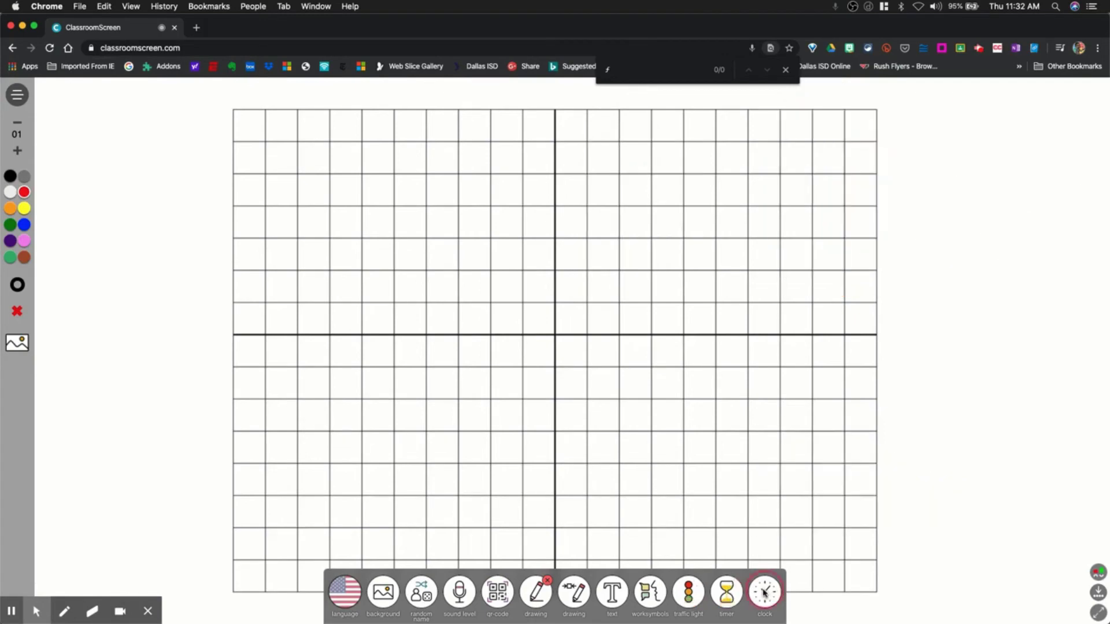
- Add the digital and analog clocks with the March 2020 calendar, then hide the toolbar
{"action": "left_click", "coordinate": [764, 593]}
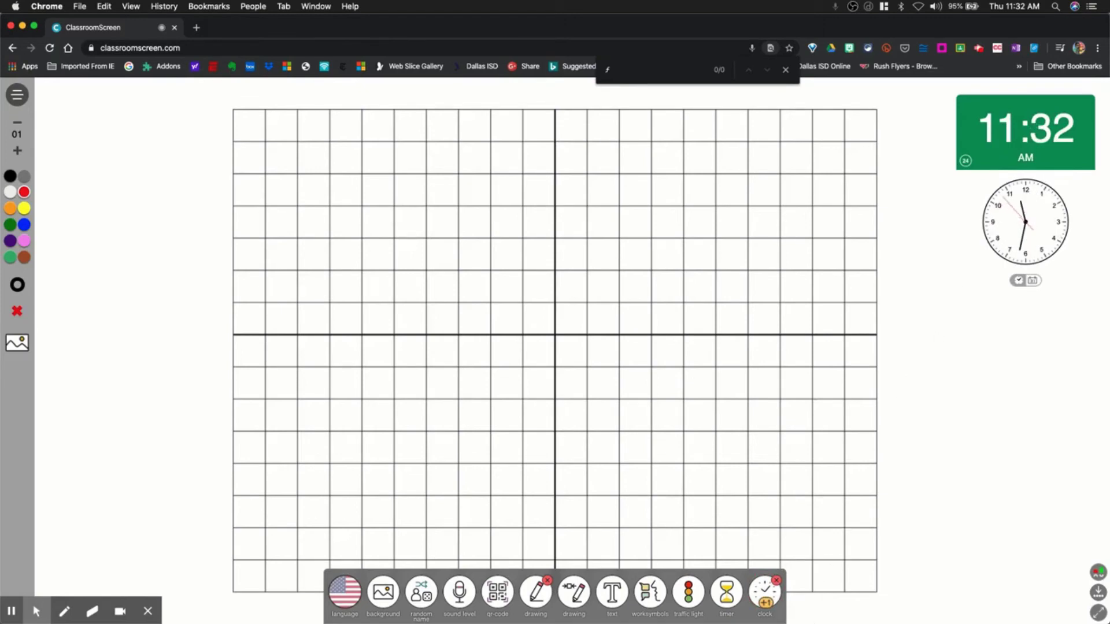
{"action": "left_click", "coordinate": [765, 607]}
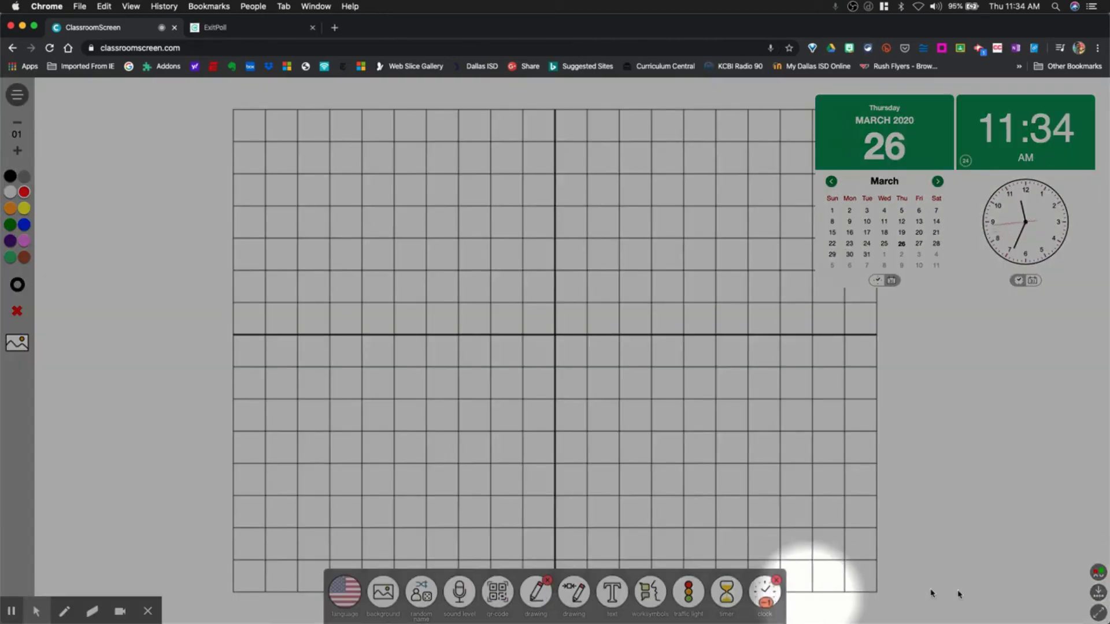
{"action": "left_click", "coordinate": [1098, 592]}
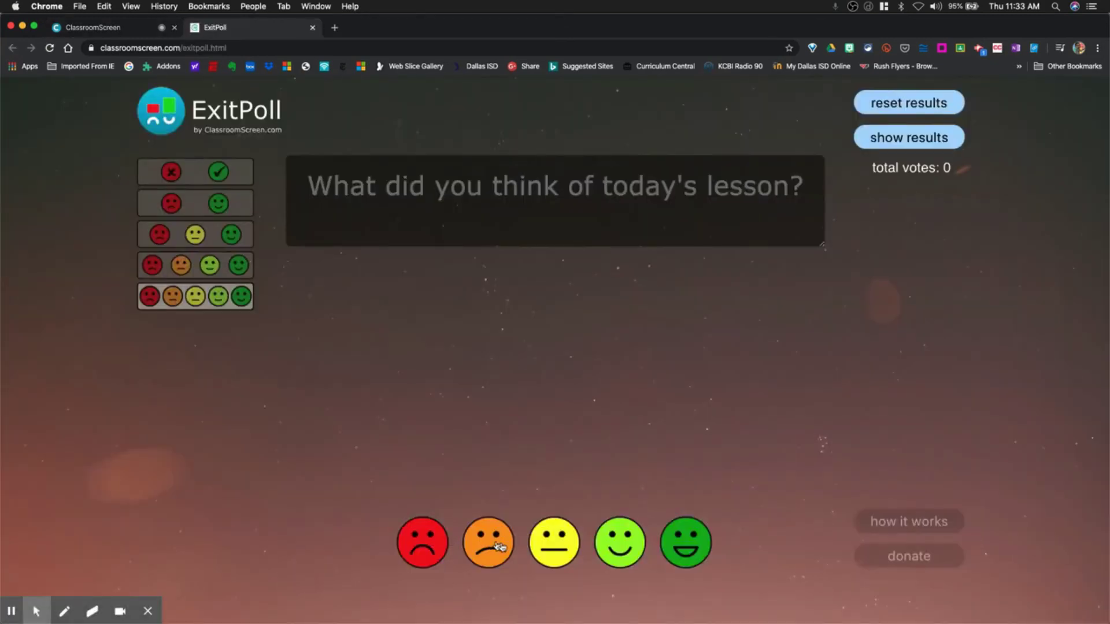
- Cast smiley-face votes, mostly dark green plus light green and yellow, then view and hide the results chart
{"action": "left_click", "coordinate": [689, 549]}
{"action": "left_click", "coordinate": [619, 533]}
{"action": "left_click", "coordinate": [553, 534]}
{"action": "left_click", "coordinate": [679, 538]}
{"action": "left_click", "coordinate": [535, 191]}
{"action": "left_click", "coordinate": [679, 552]}
{"action": "left_click", "coordinate": [679, 552]}
{"action": "left_click", "coordinate": [679, 552]}
{"action": "left_click", "coordinate": [680, 553]}
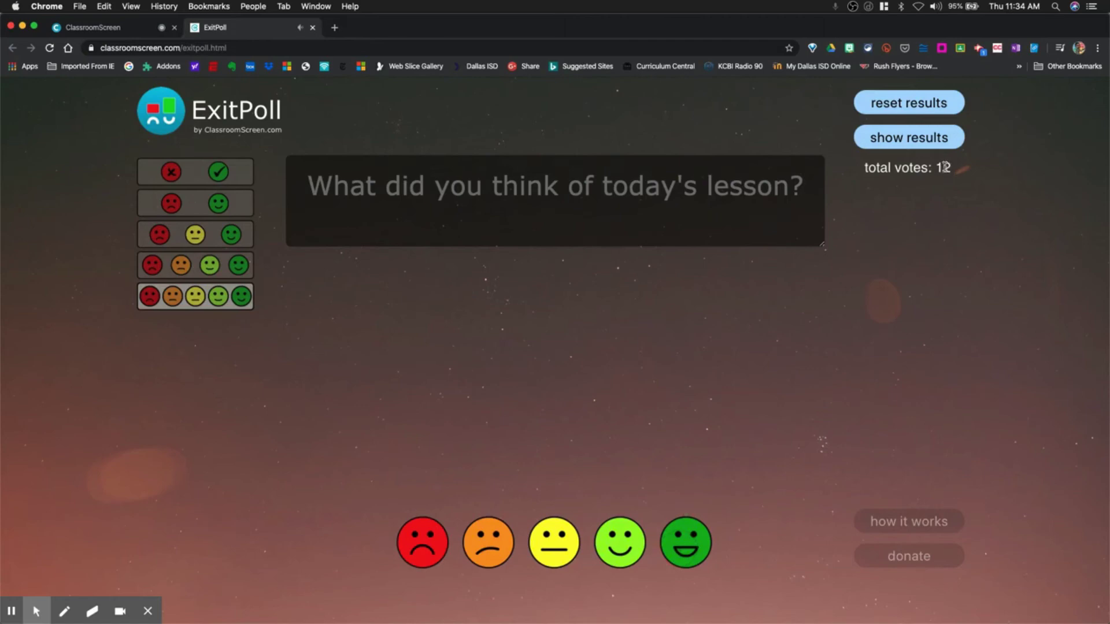
{"action": "left_click", "coordinate": [902, 139]}
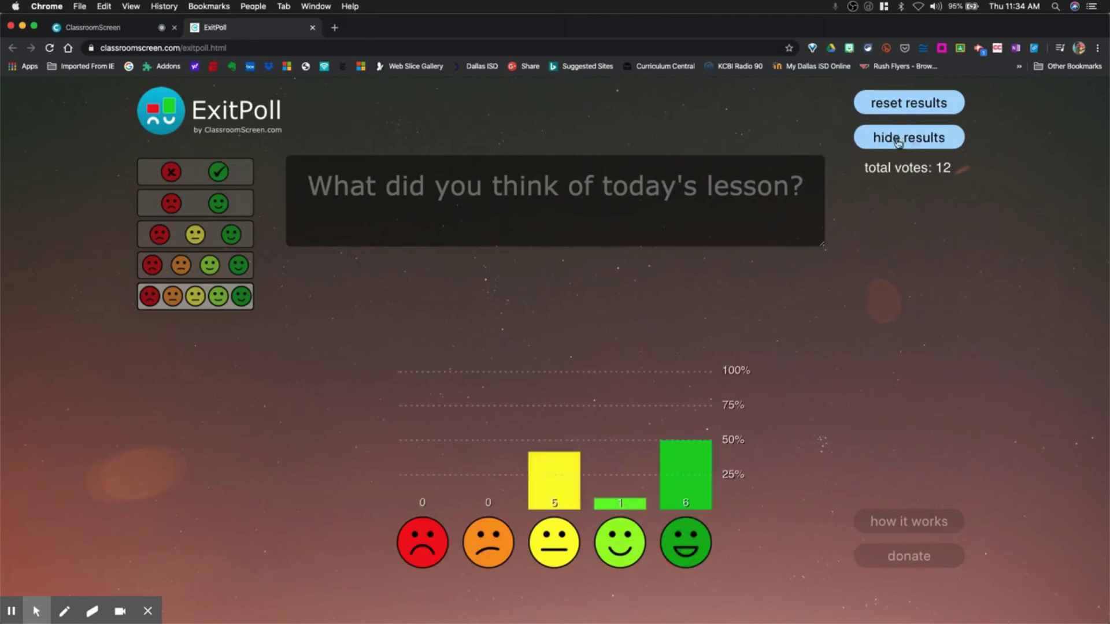
{"action": "left_click", "coordinate": [886, 133]}
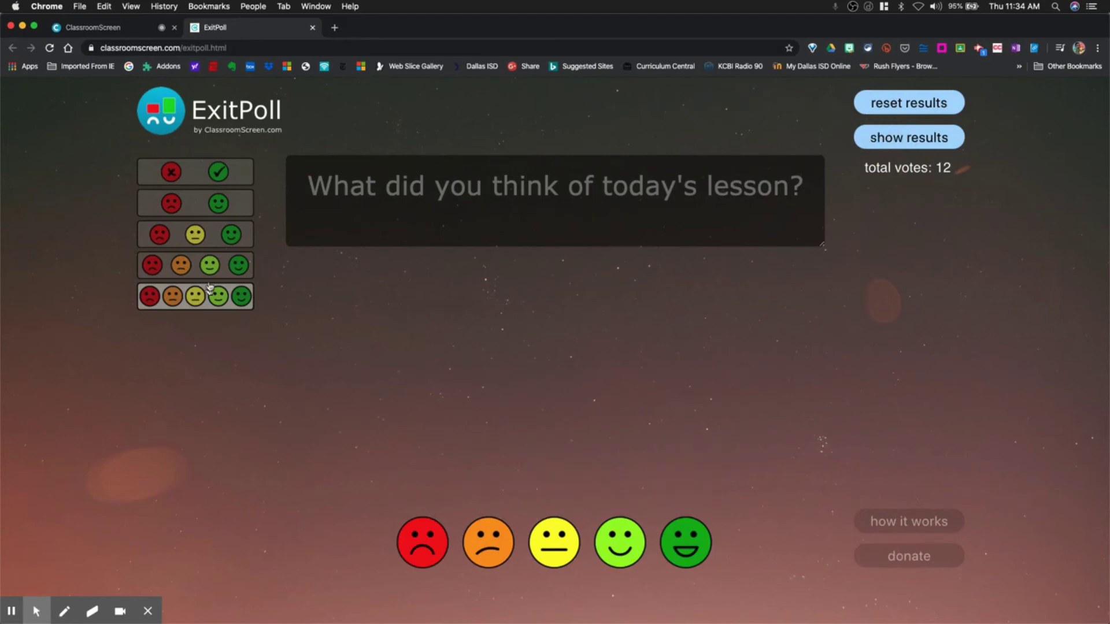
- Cycle the voting options through four, three and two faces, ending on X and check
{"action": "left_click", "coordinate": [220, 263]}
{"action": "left_click", "coordinate": [218, 234]}
{"action": "left_click", "coordinate": [220, 205]}
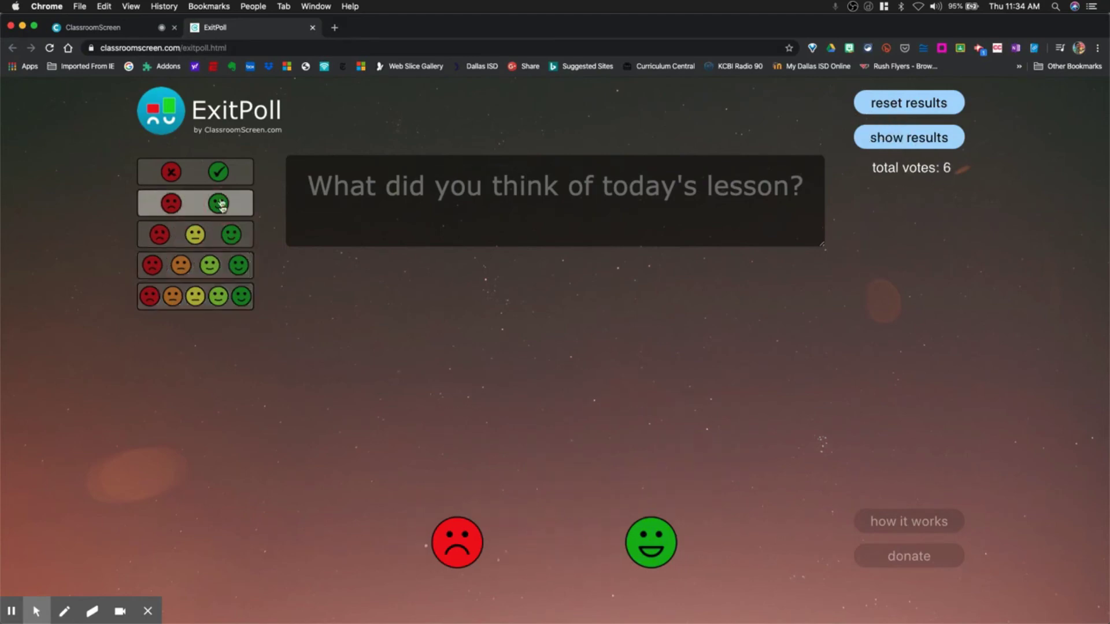
{"action": "left_click", "coordinate": [217, 177]}
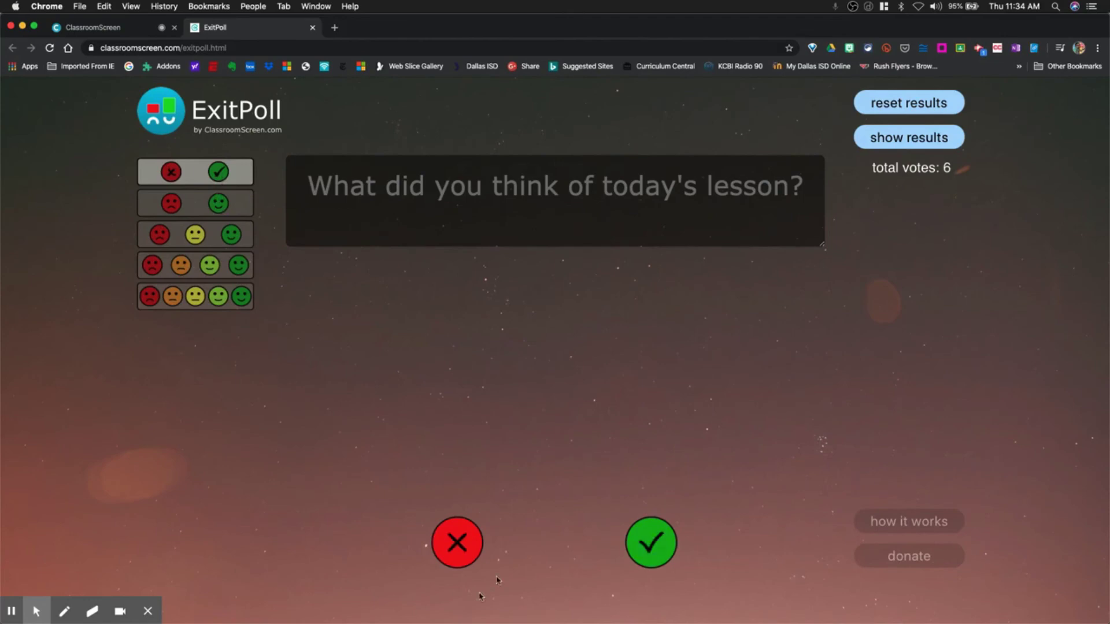